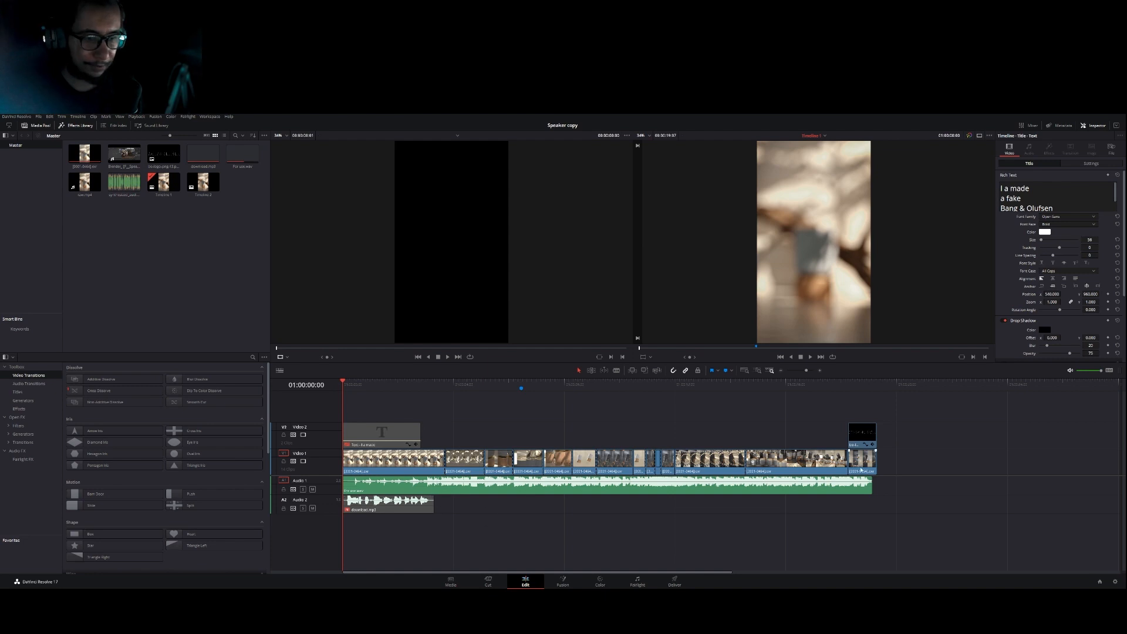
Step: On the Color page, reset all grades and nodes in both the clip and timeline node graphs, then return to clip level
{"action": "left_click", "coordinate": [599, 584]}
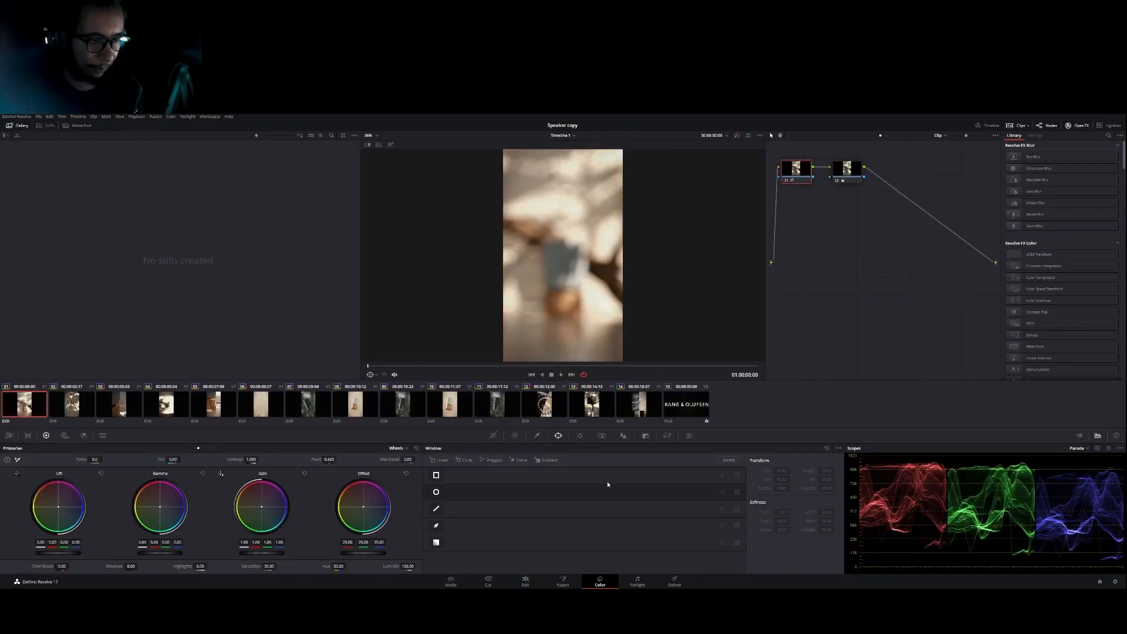
{"action": "right_click", "coordinate": [845, 257]}
{"action": "left_click", "coordinate": [863, 270]}
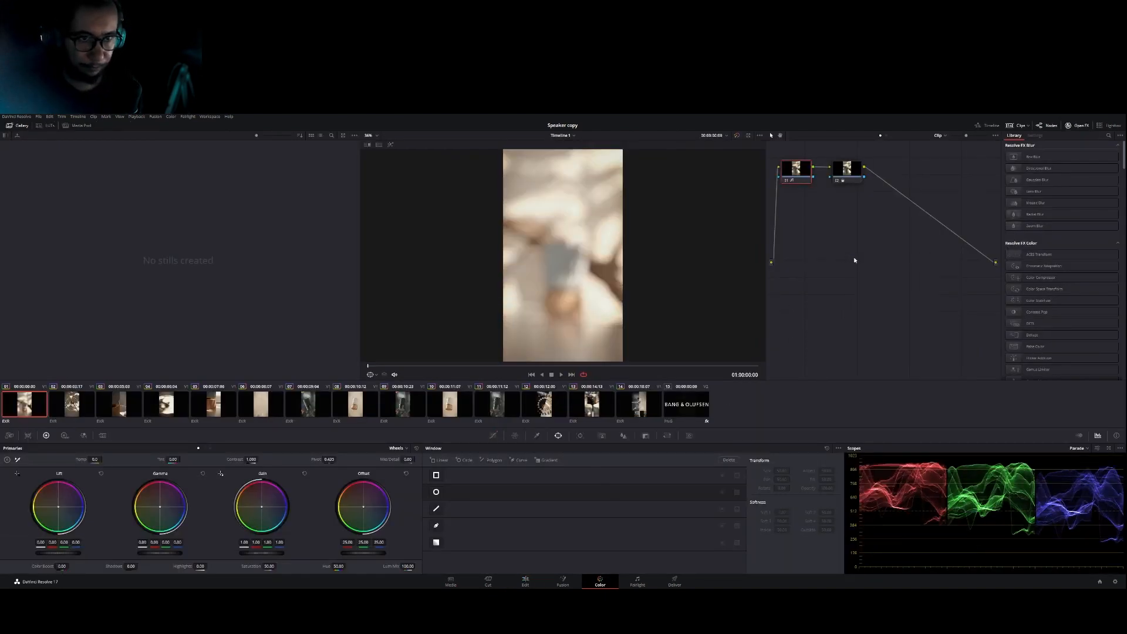
{"action": "left_click", "coordinate": [885, 137]}
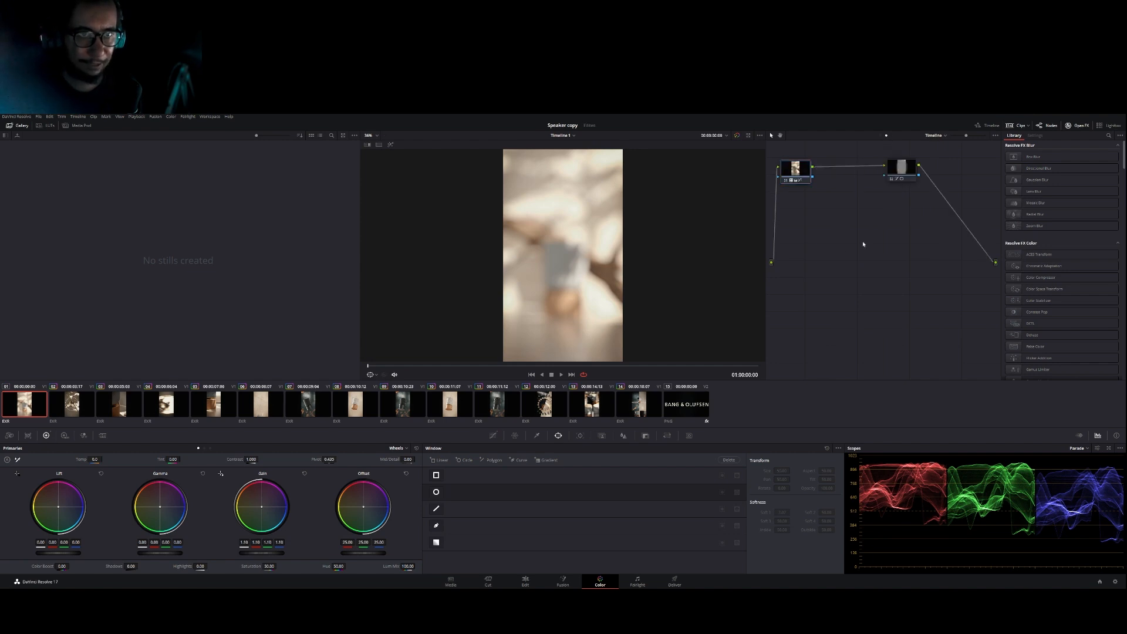
{"action": "right_click", "coordinate": [864, 245]}
{"action": "left_click", "coordinate": [866, 250]}
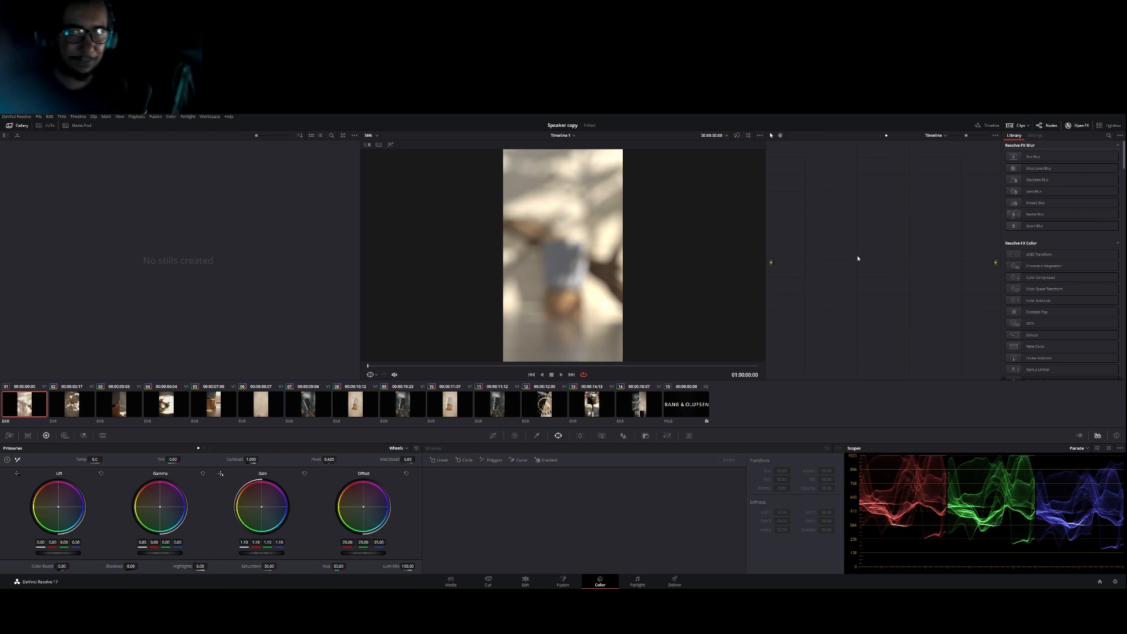
{"action": "left_click", "coordinate": [880, 136]}
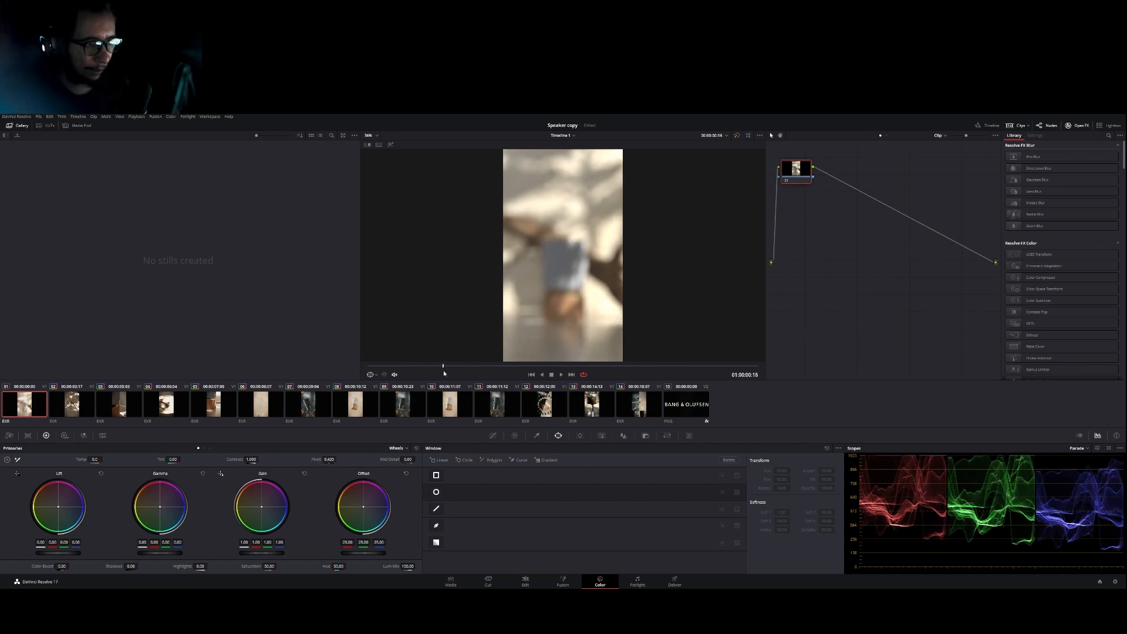
Step: Shape the first node's custom curve by moving the black point inward to deepen shadows and raising the midtones
{"action": "left_click", "coordinate": [493, 435]}
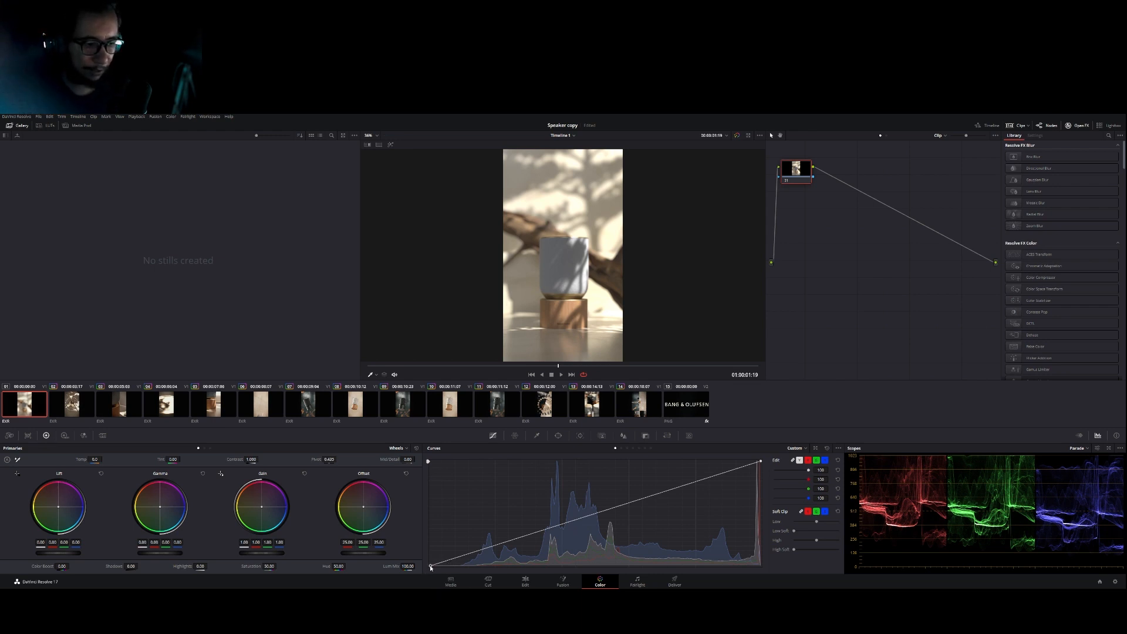
{"action": "left_click_drag", "start_coordinate": [430, 567], "coordinate": [478, 576]}
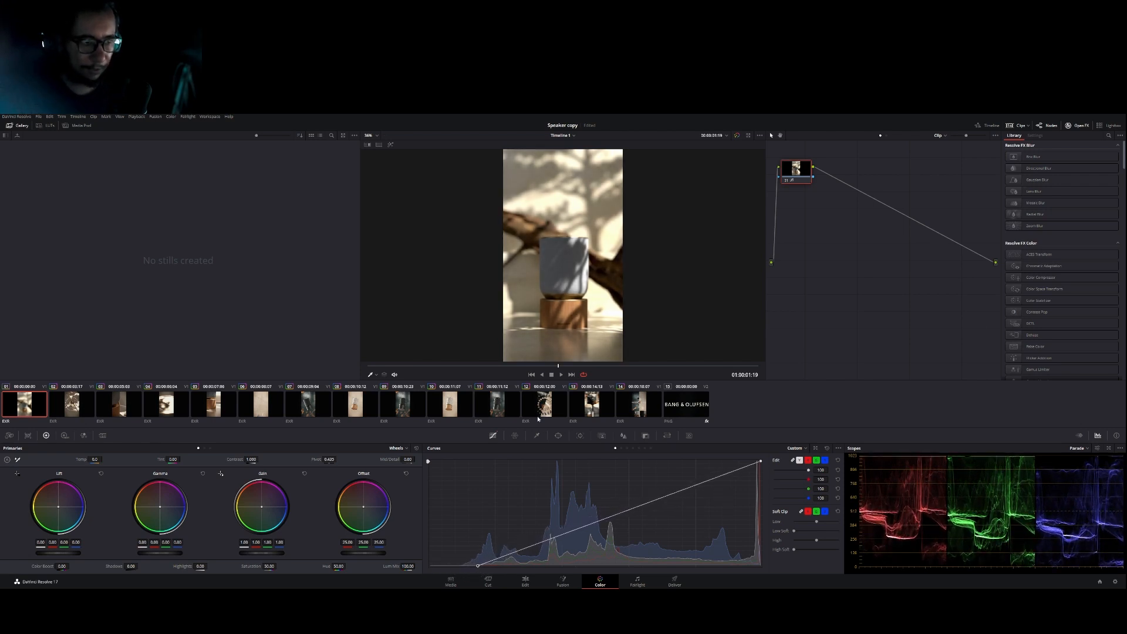
{"action": "left_click_drag", "start_coordinate": [614, 518], "coordinate": [592, 504]}
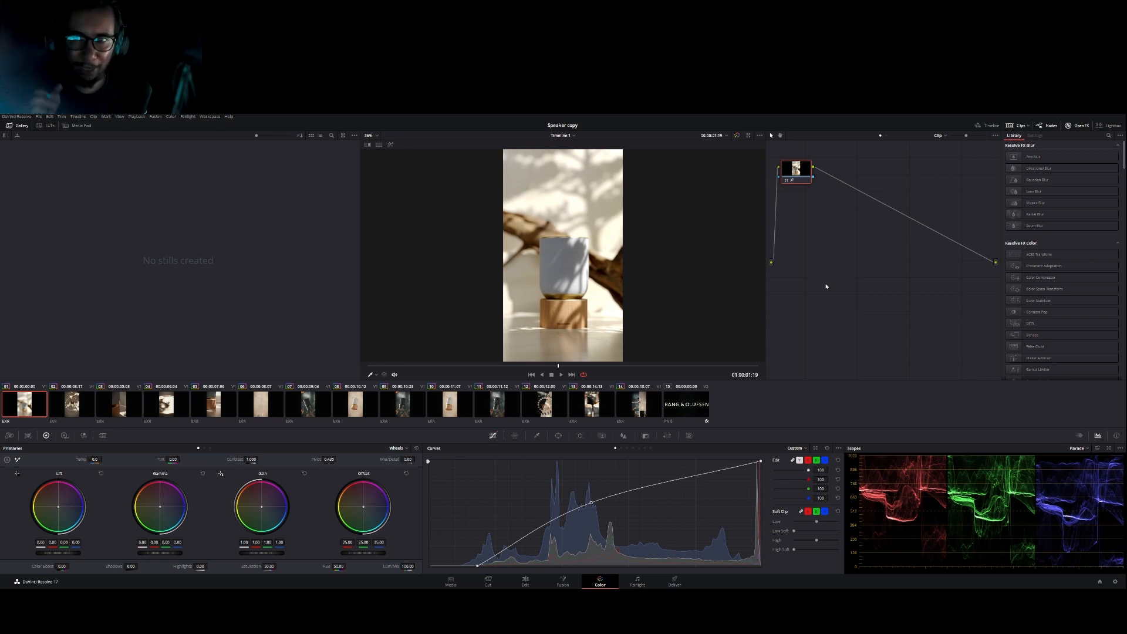
Step: Add a second serial node, raise its midtone detail, and check the image full screen
{"action": "key", "text": "alt+s"}
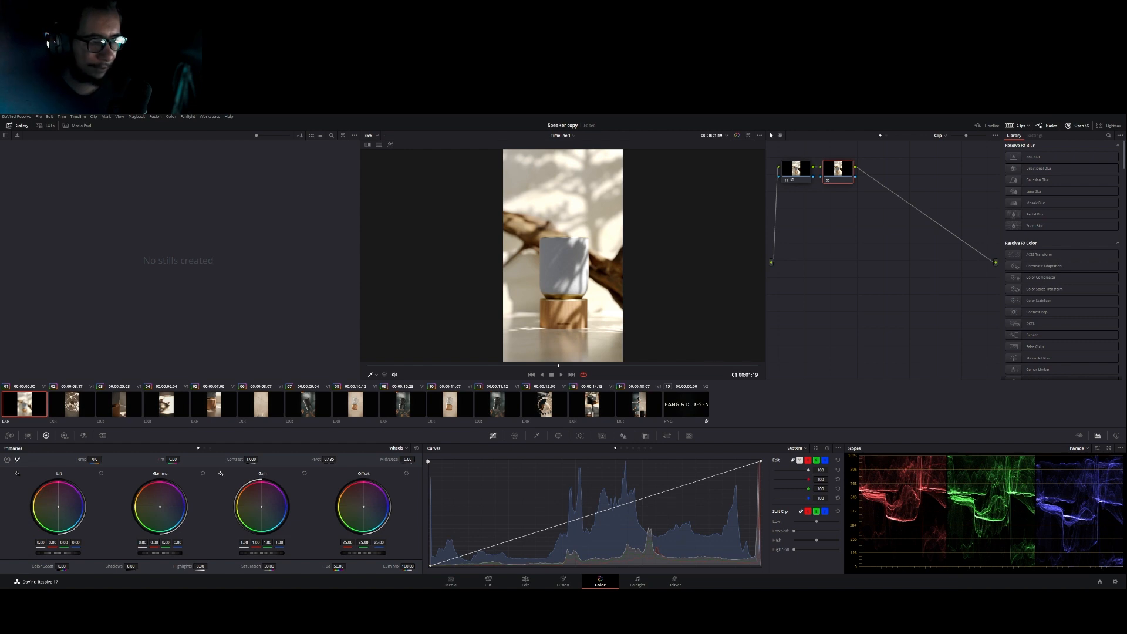
{"action": "left_click_drag", "start_coordinate": [390, 459], "coordinate": [405, 459]}
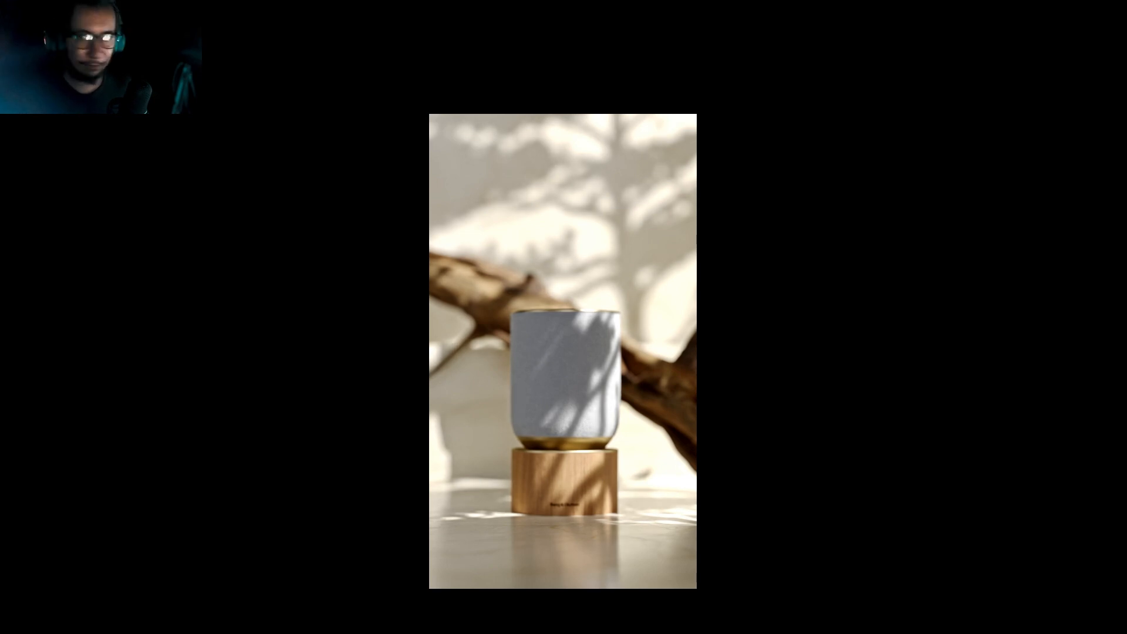
{"action": "key", "text": "Escape"}
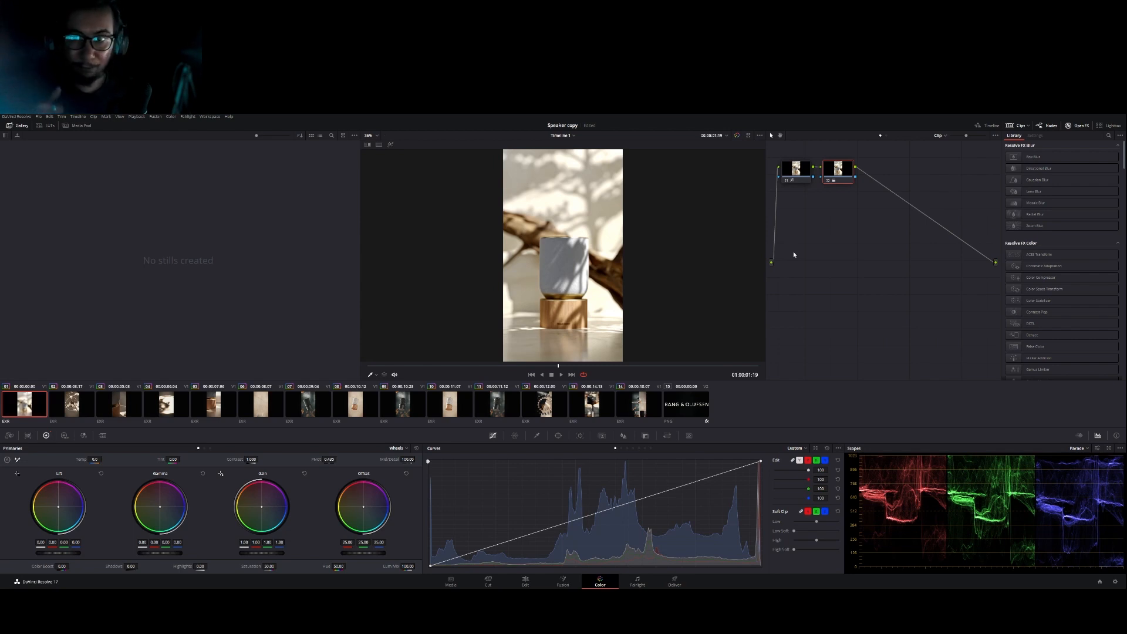
Step: Add a third serial node, warm its temperature and set its color boost to 13, checking the result full screen
{"action": "key", "text": "alt+s"}
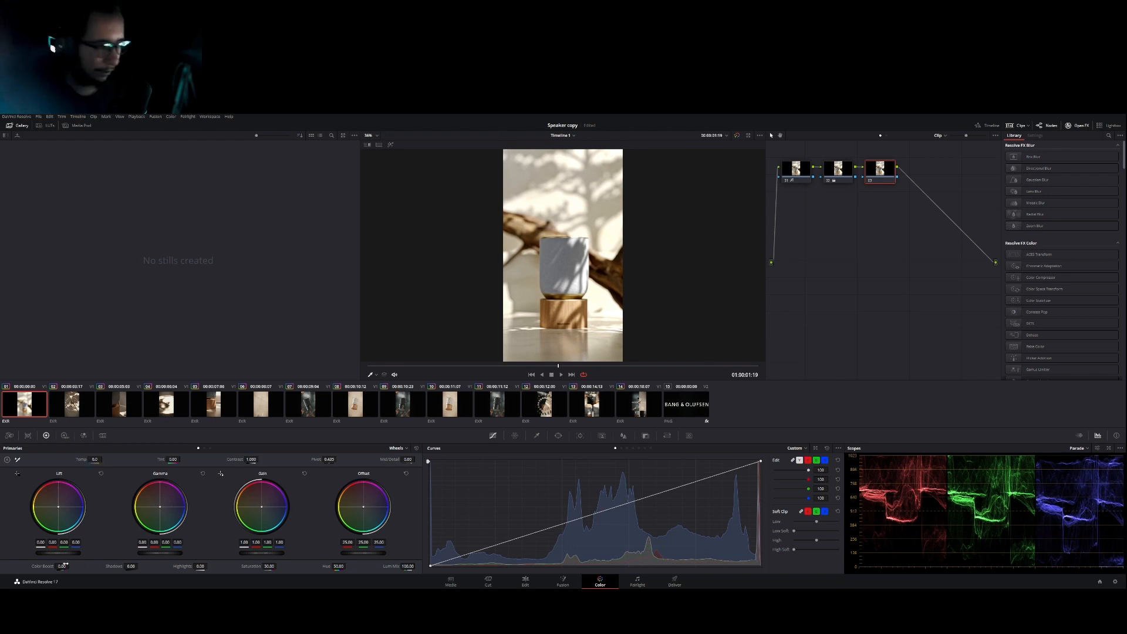
{"action": "left_click_drag", "start_coordinate": [63, 566], "coordinate": [71, 566]}
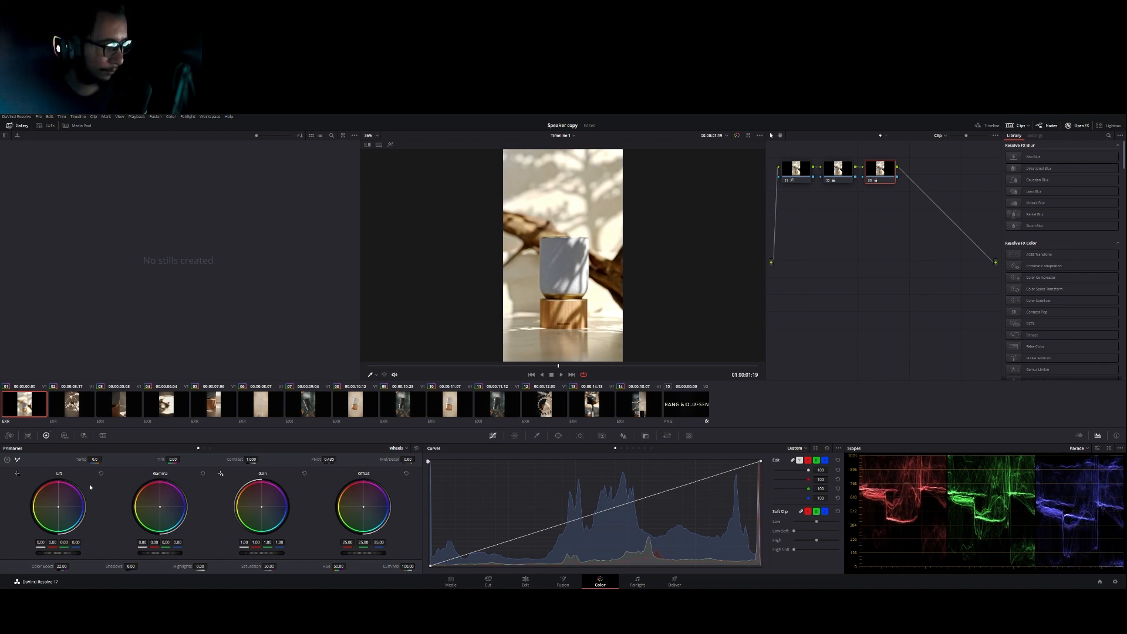
{"action": "left_click_drag", "start_coordinate": [94, 461], "coordinate": [107, 459]}
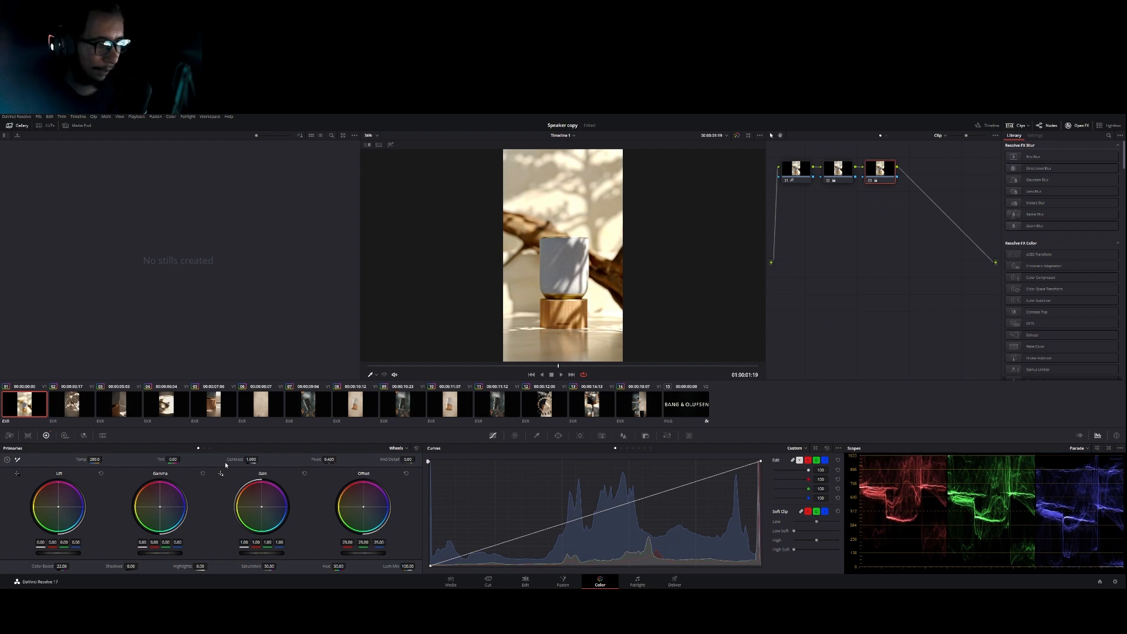
{"action": "key", "text": "ctrl+f"}
{"action": "key", "text": "ctrl+f"}
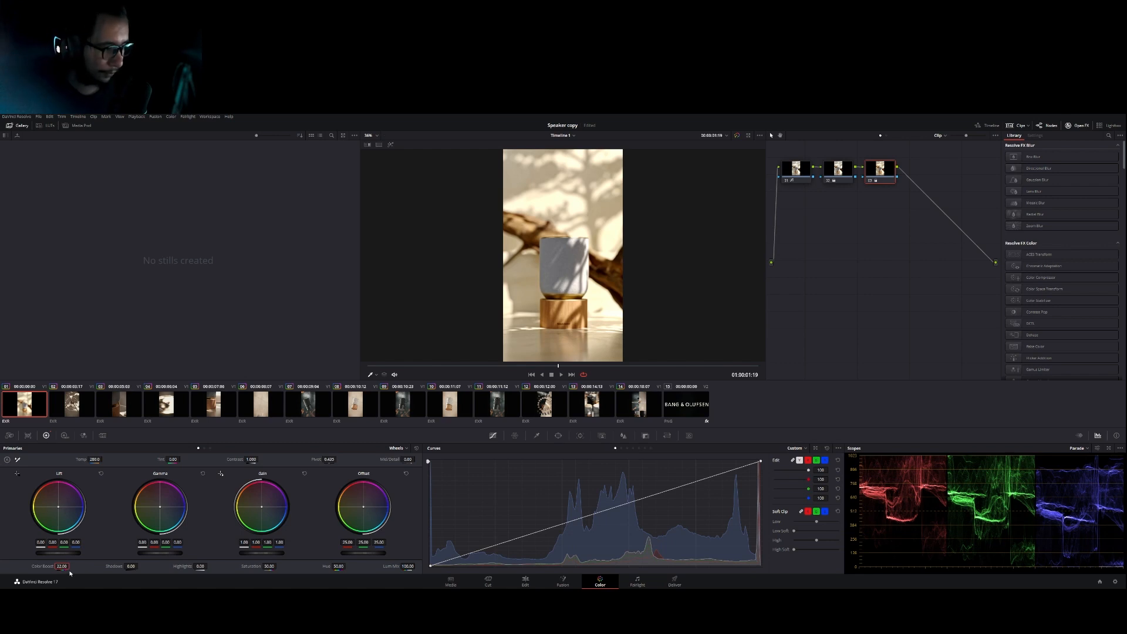
{"action": "type", "text": "13"}
{"action": "key", "text": "Return"}
{"action": "key", "text": "ctrl+f"}
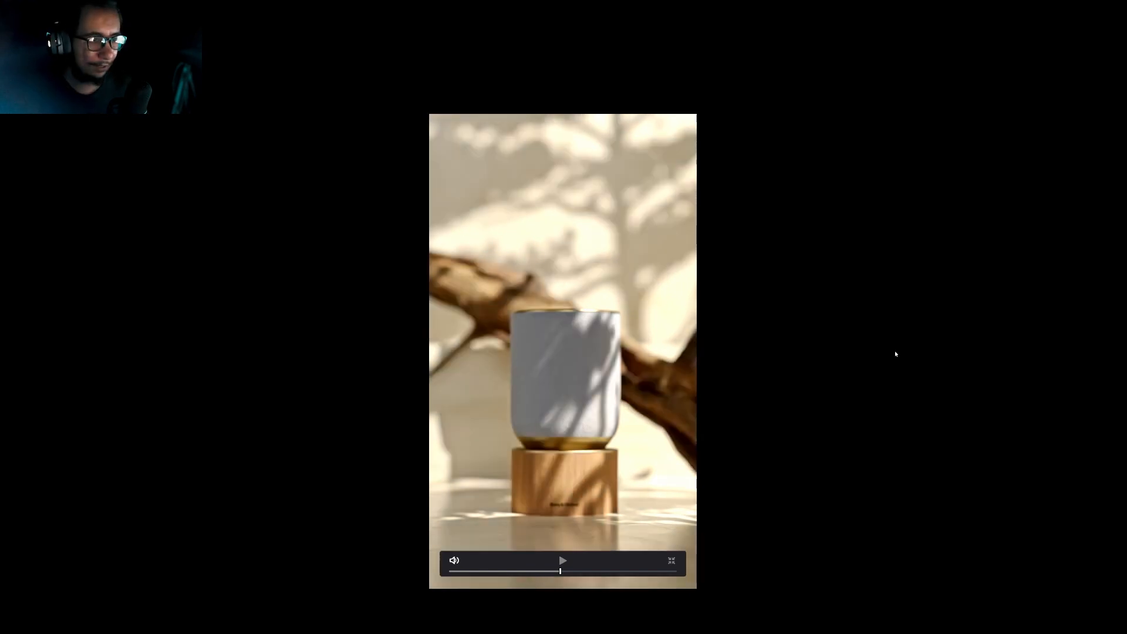
{"action": "key", "text": "Escape"}
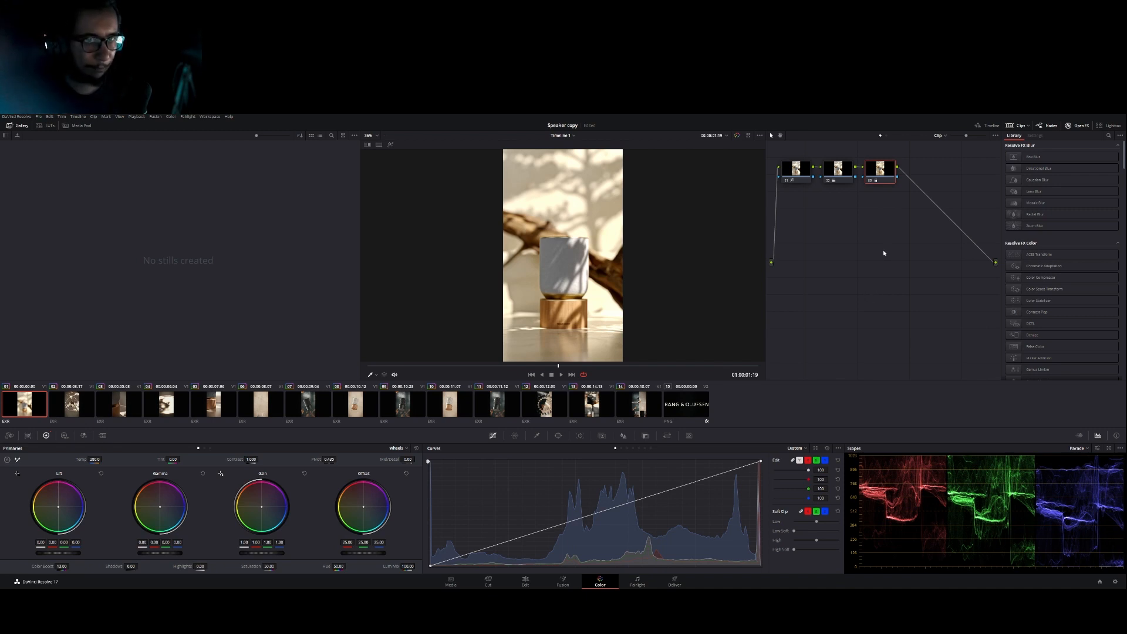
Step: Add a fourth serial node below the first row and apply the Underwater - Standard cinematic LUT to it
{"action": "key", "text": "alt+s"}
{"action": "left_click_drag", "start_coordinate": [928, 175], "coordinate": [804, 235]}
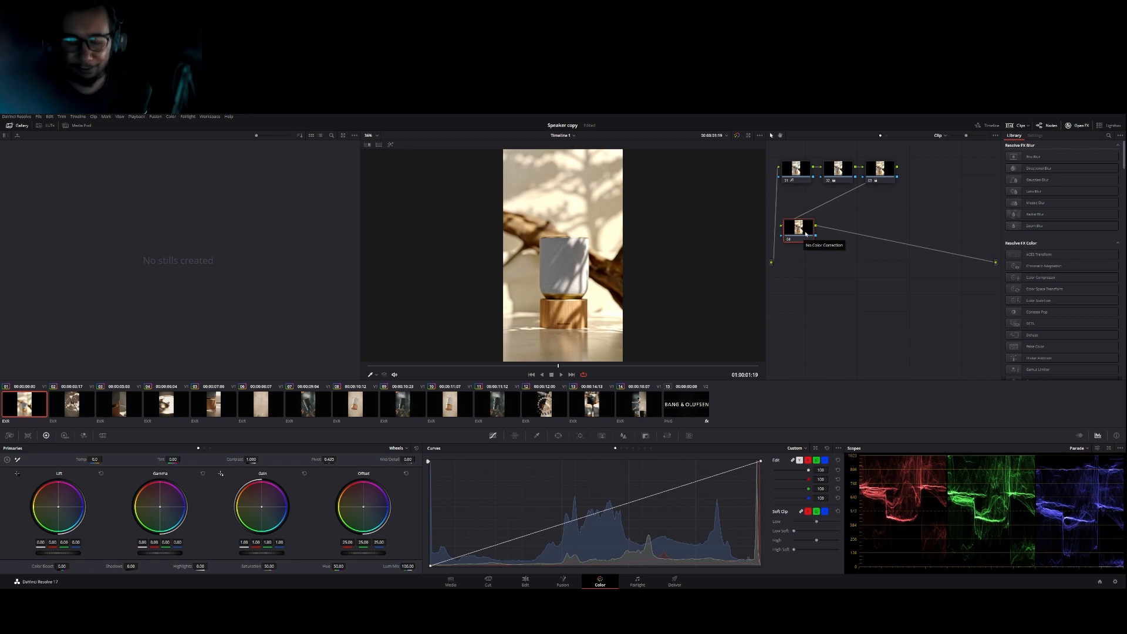
{"action": "right_click", "coordinate": [806, 233]}
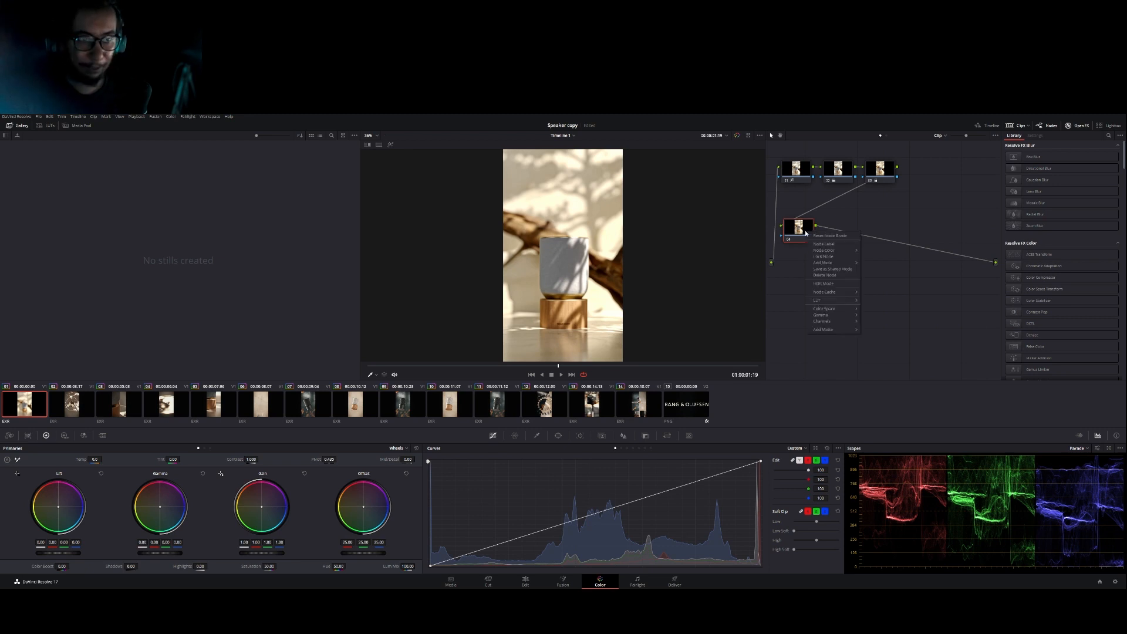
{"action": "mouse_move", "coordinate": [834, 300]}
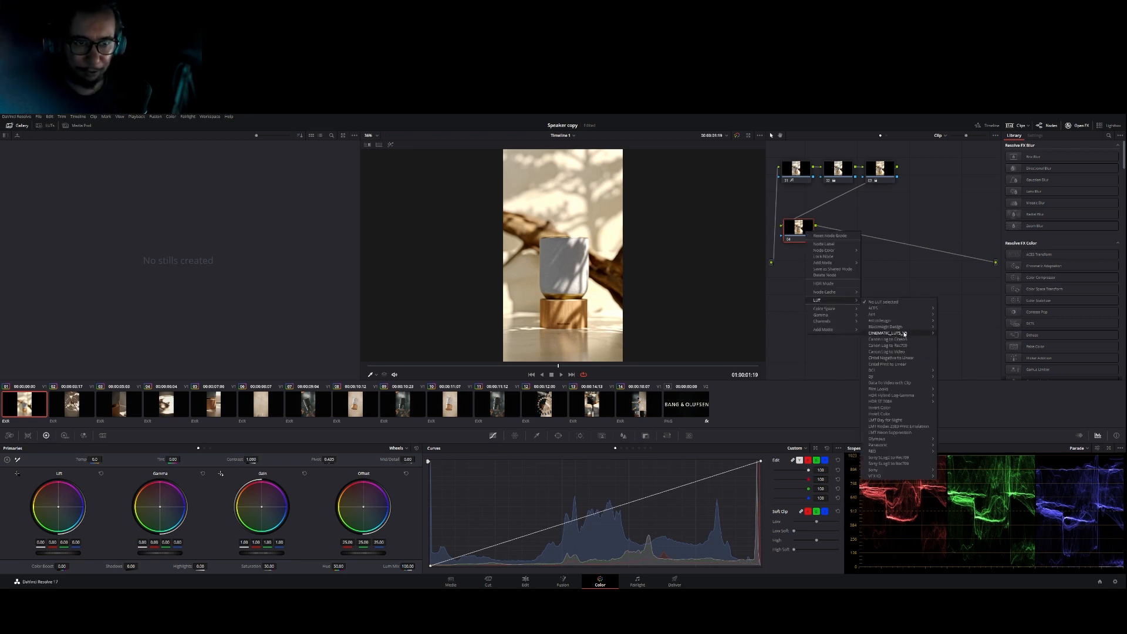
{"action": "mouse_move", "coordinate": [909, 330]}
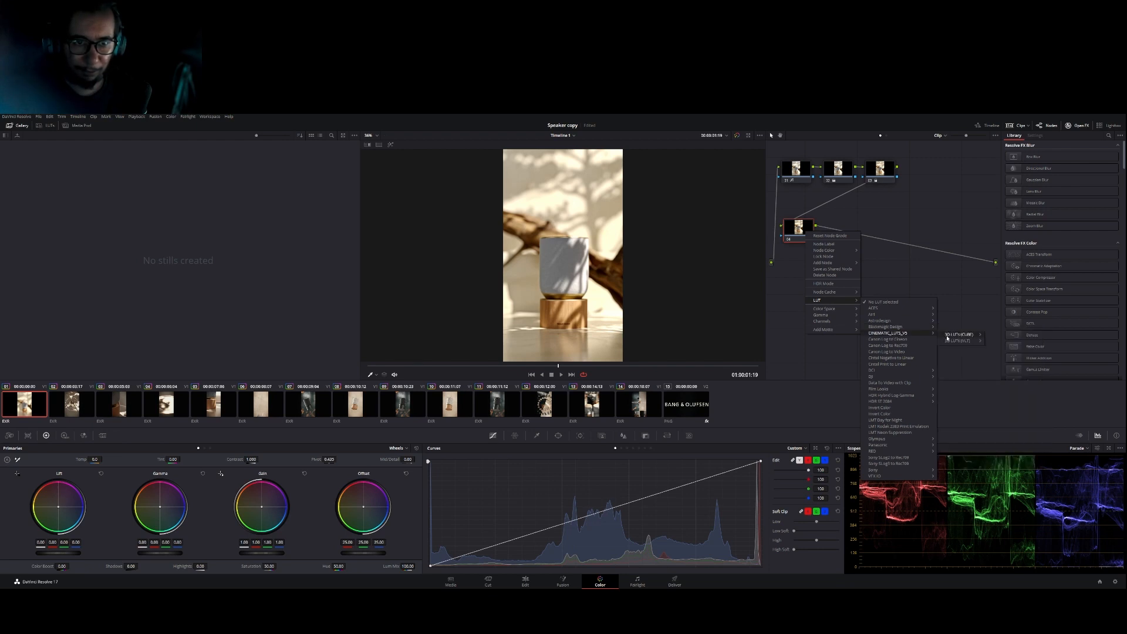
{"action": "mouse_move", "coordinate": [953, 336]}
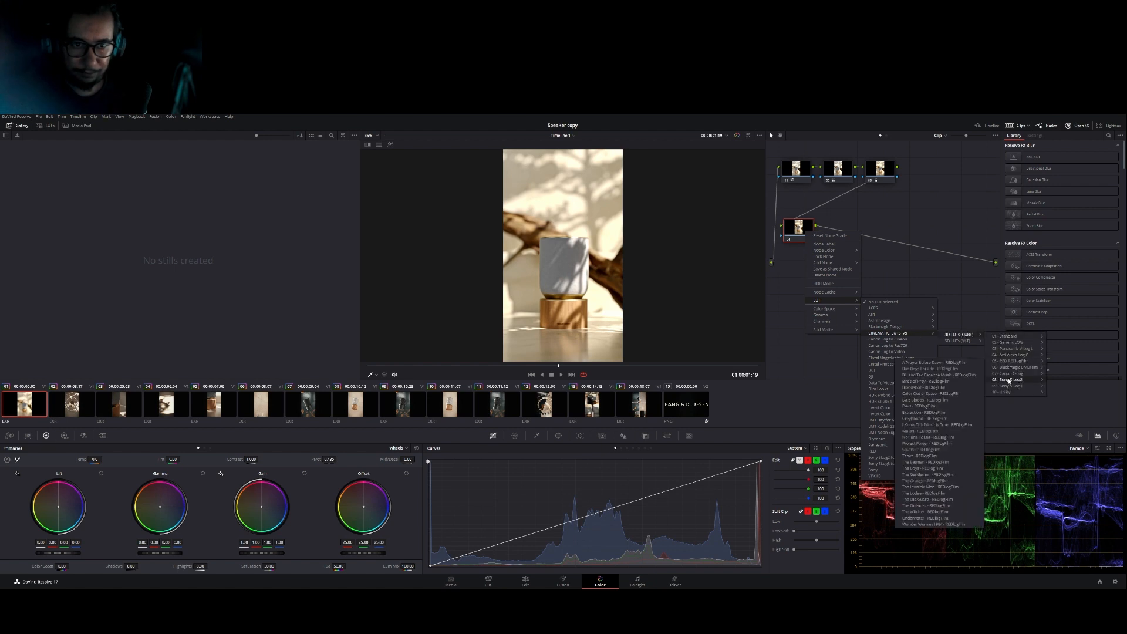
{"action": "mouse_move", "coordinate": [1005, 336]}
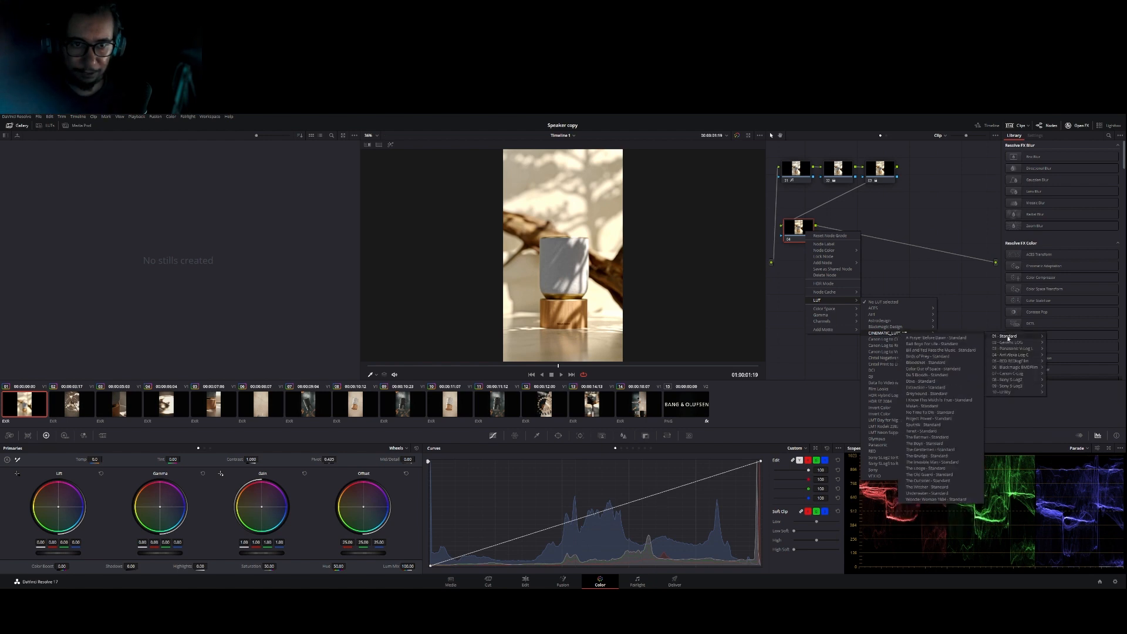
{"action": "left_click", "coordinate": [939, 492]}
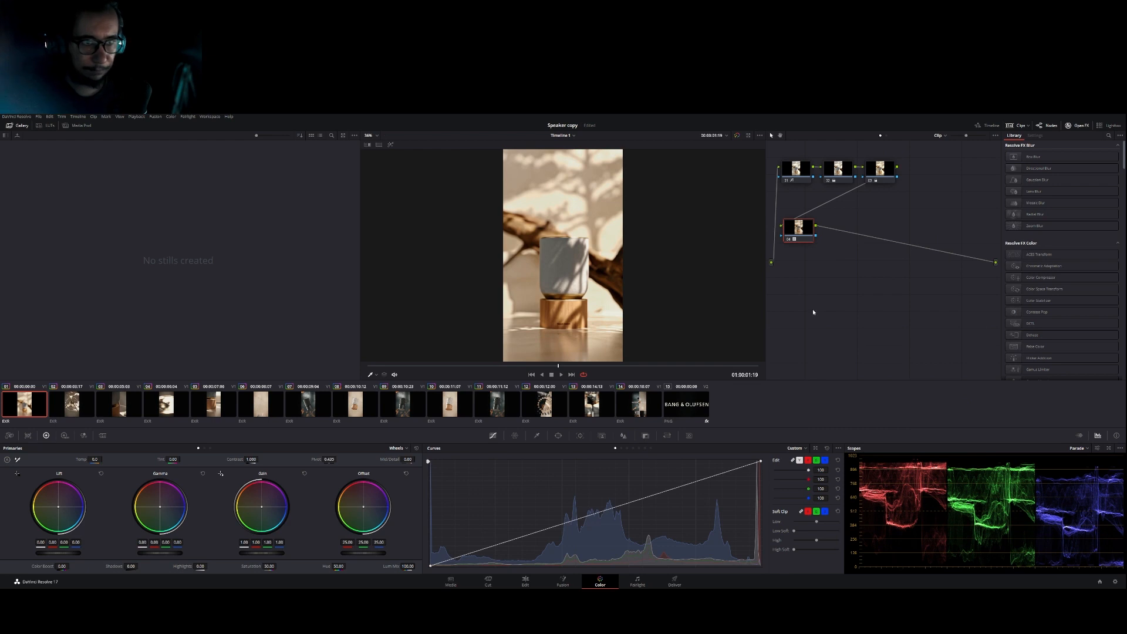
{"action": "key", "text": "ctrl+f"}
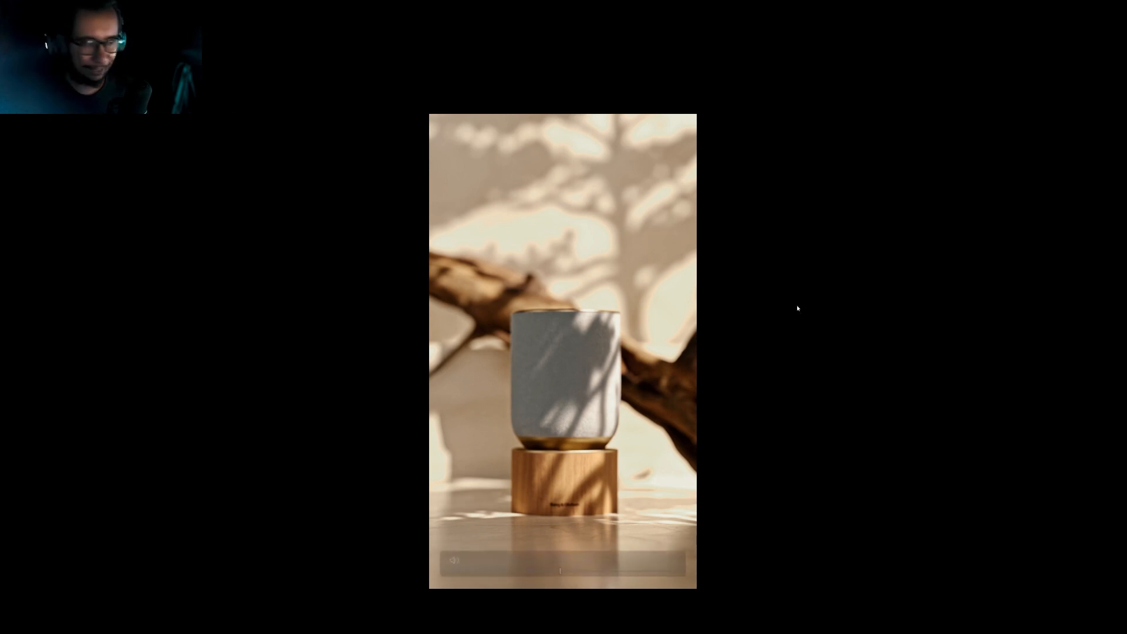
{"action": "key", "text": "Escape"}
Step: On the LUT node, lift the curve's black point slightly and fine-tune the white balance, shifting the tint toward green
{"action": "left_click_drag", "start_coordinate": [432, 566], "coordinate": [430, 560]}
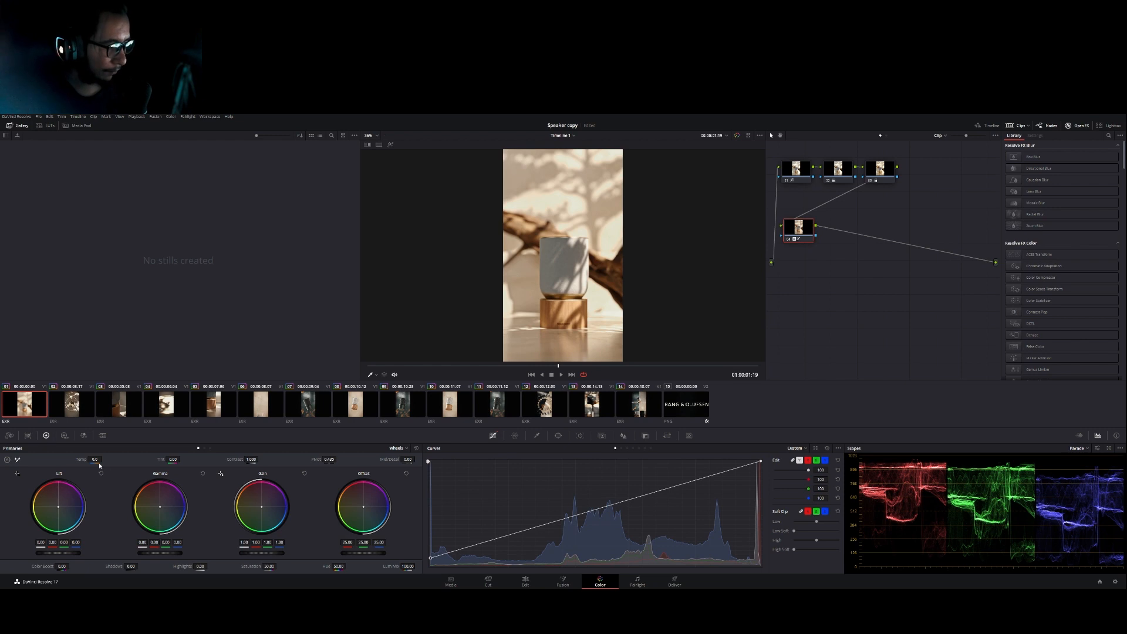
{"action": "left_click_drag", "start_coordinate": [173, 459], "coordinate": [172, 459]}
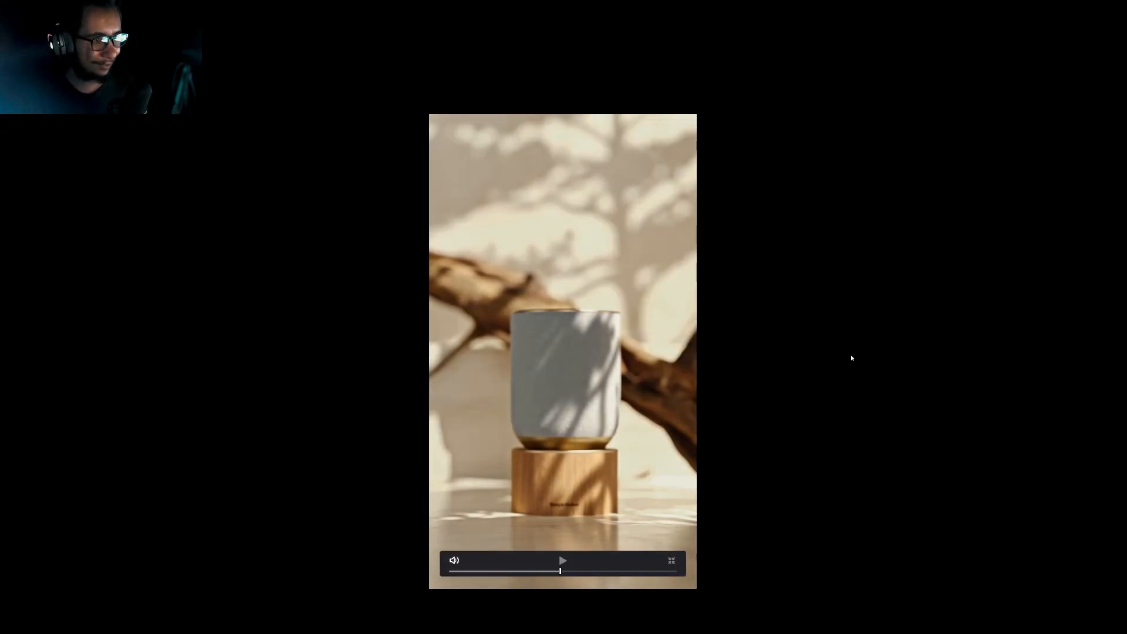
{"action": "key", "text": "ctrl+d"}
{"action": "key", "text": "Escape"}
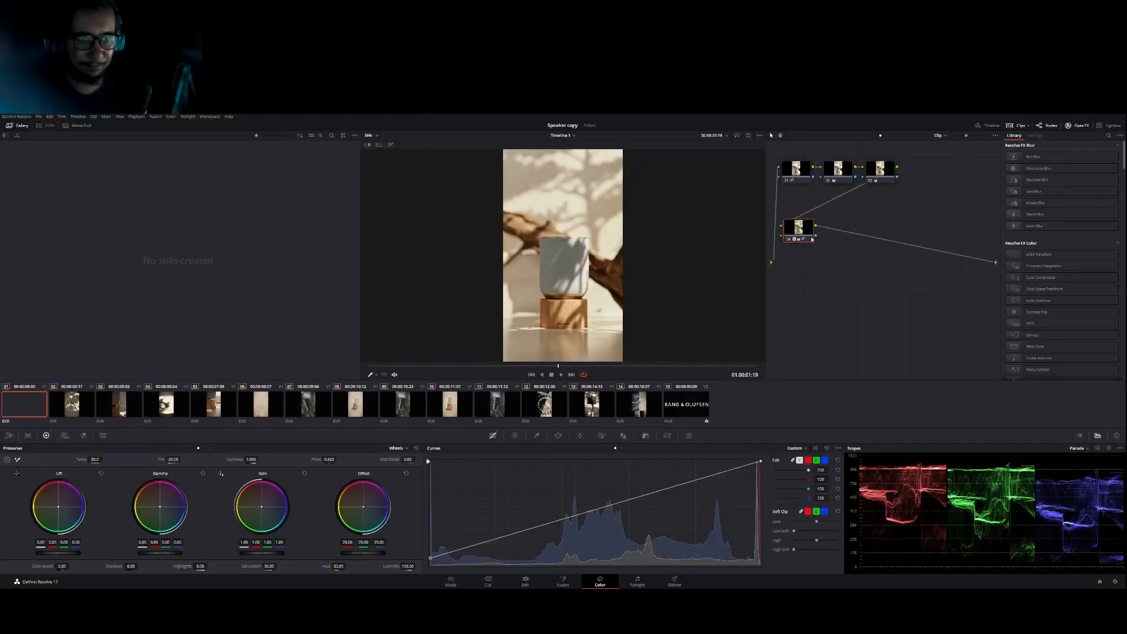
Step: Add a fifth serial node after the LUT node, apply the Glow effect and set its output to Shiny Regions
{"action": "left_click_drag", "start_coordinate": [812, 238], "coordinate": [810, 230]}
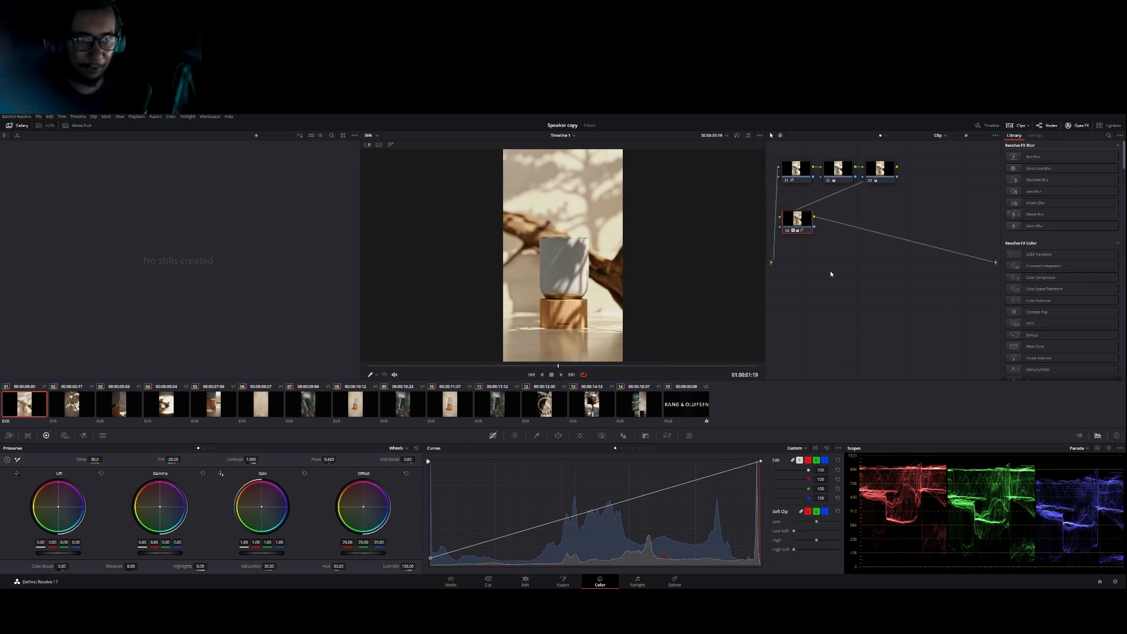
{"action": "key", "text": "alt+s"}
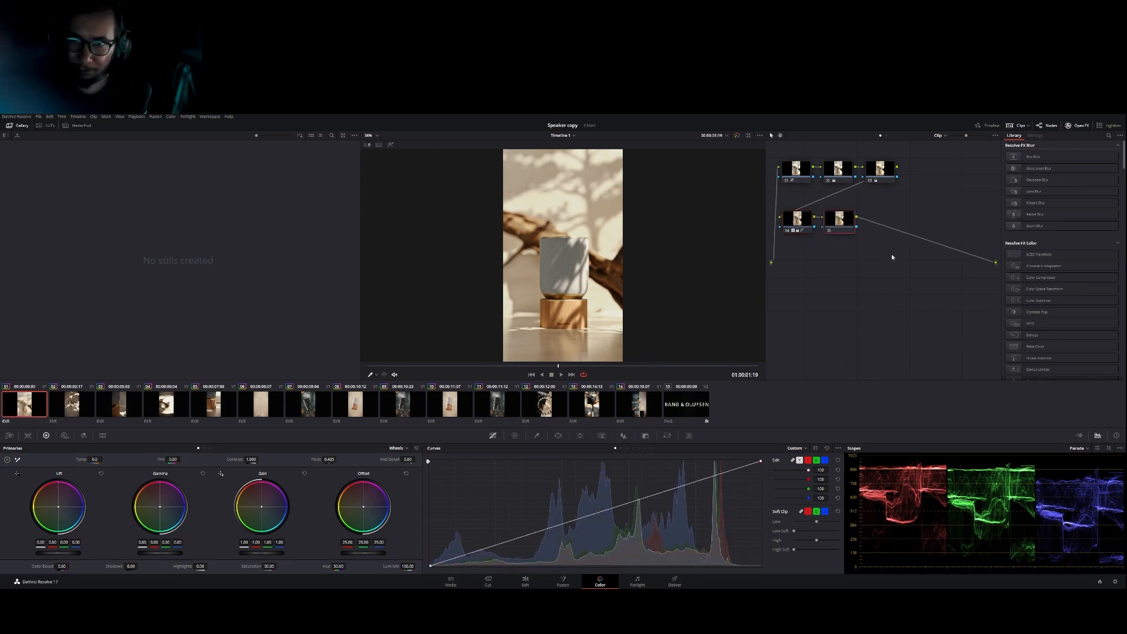
{"action": "left_click", "coordinate": [1109, 136]}
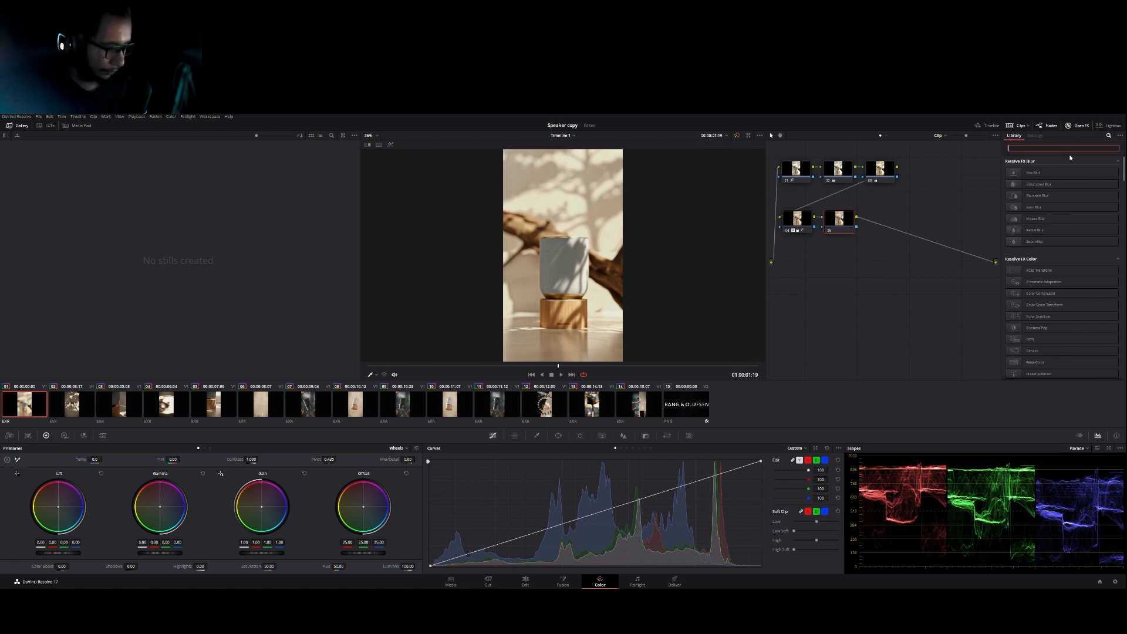
{"action": "type", "text": "glow"}
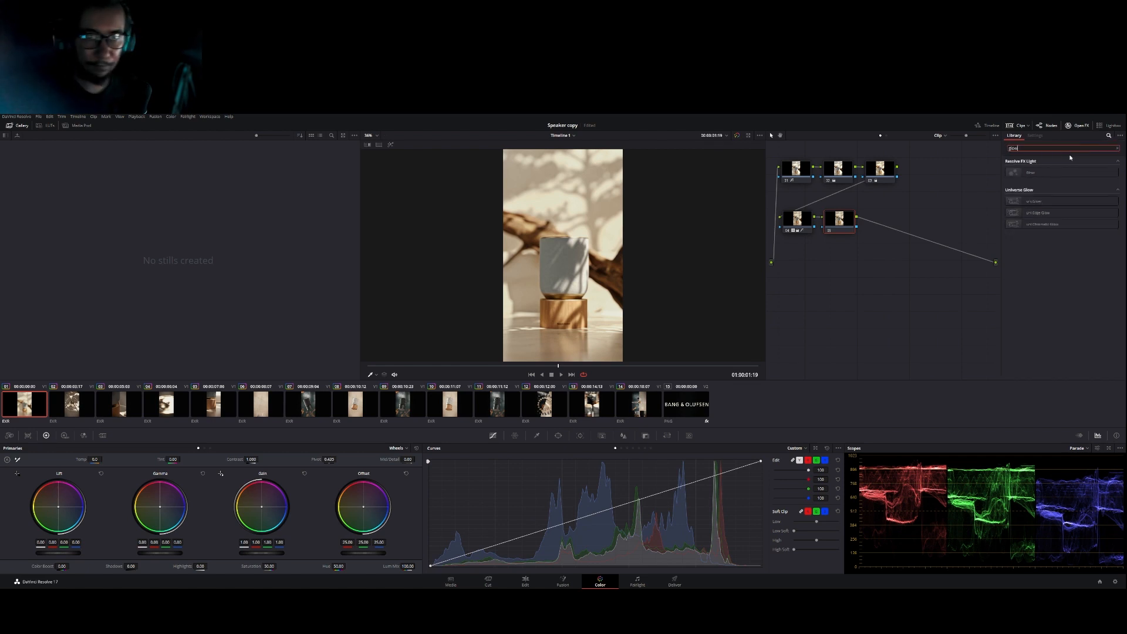
{"action": "left_click_drag", "start_coordinate": [1028, 172], "coordinate": [840, 222]}
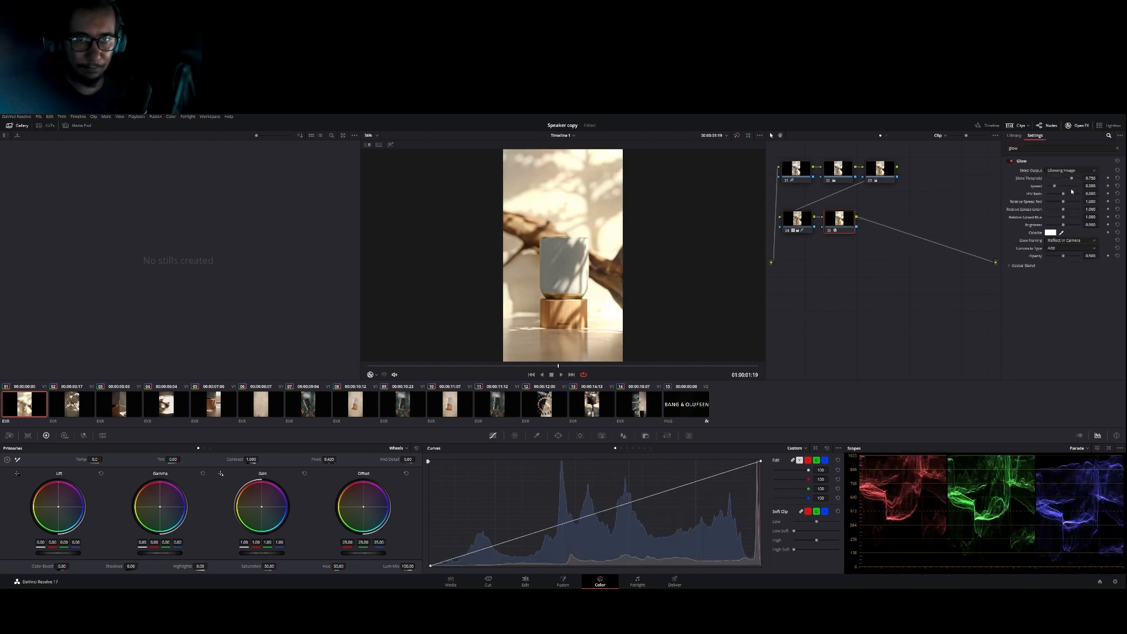
{"action": "left_click", "coordinate": [1065, 171]}
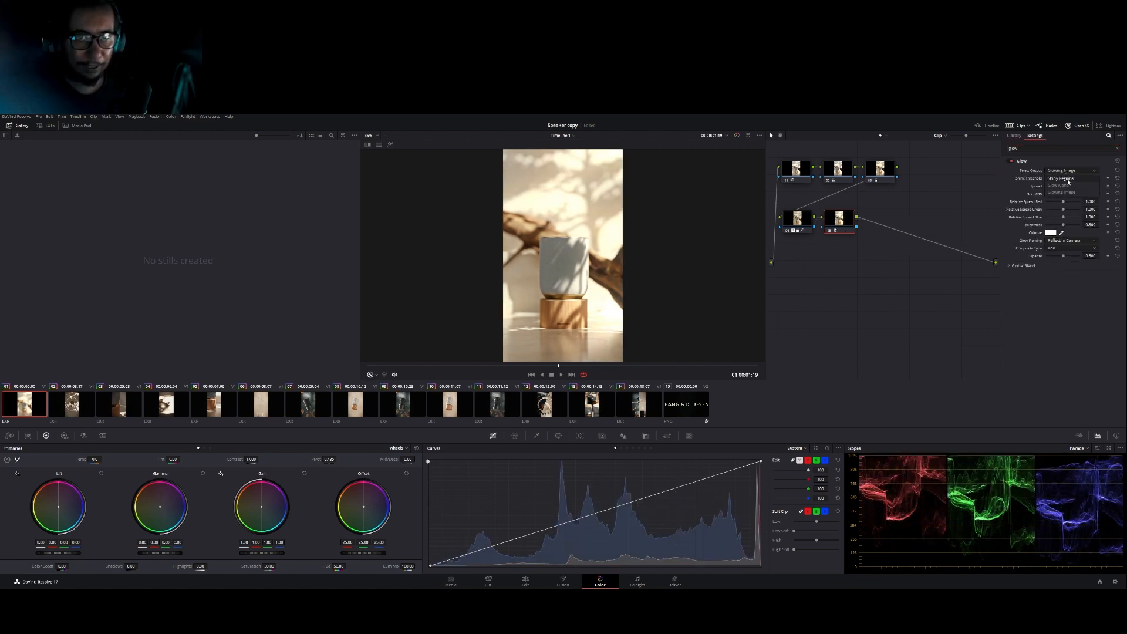
{"action": "left_click", "coordinate": [1067, 179]}
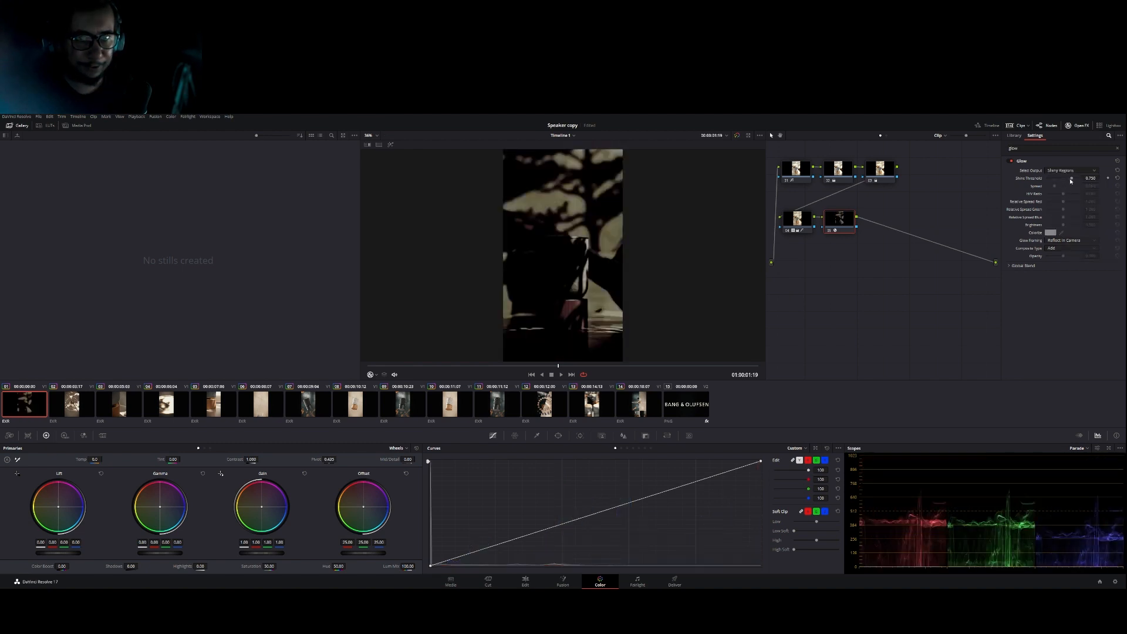
Step: Raise the Glow's shine threshold to 0.820, switch its output to Glow Alone and set the brightness to 1.000
{"action": "left_click_drag", "start_coordinate": [1071, 181], "coordinate": [1075, 182]}
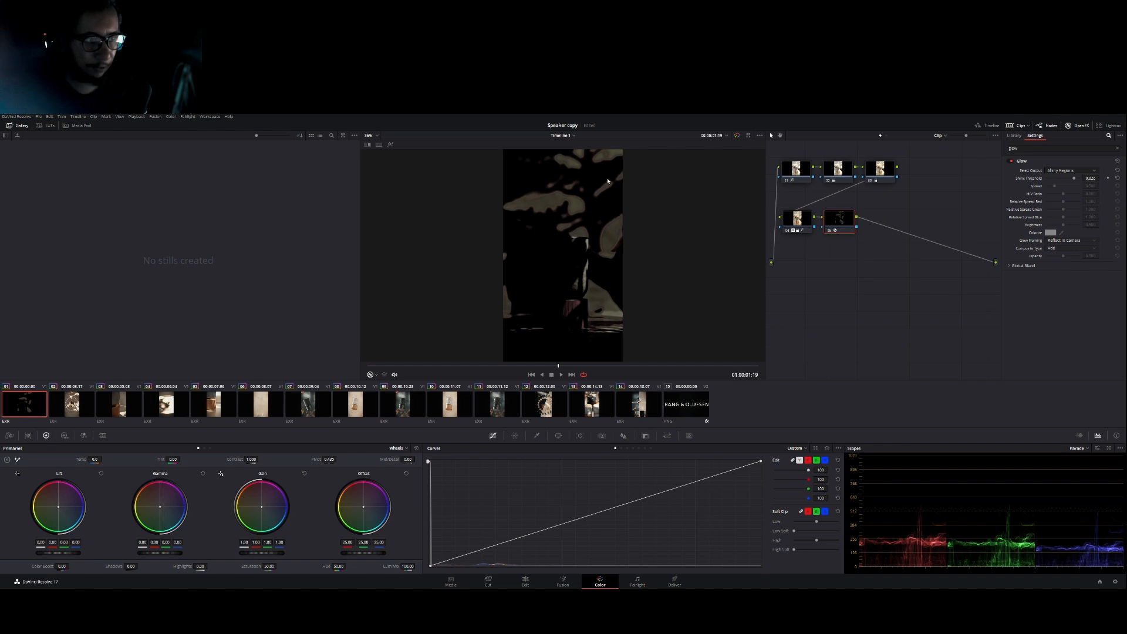
{"action": "left_click", "coordinate": [1067, 171]}
{"action": "left_click", "coordinate": [1059, 185]}
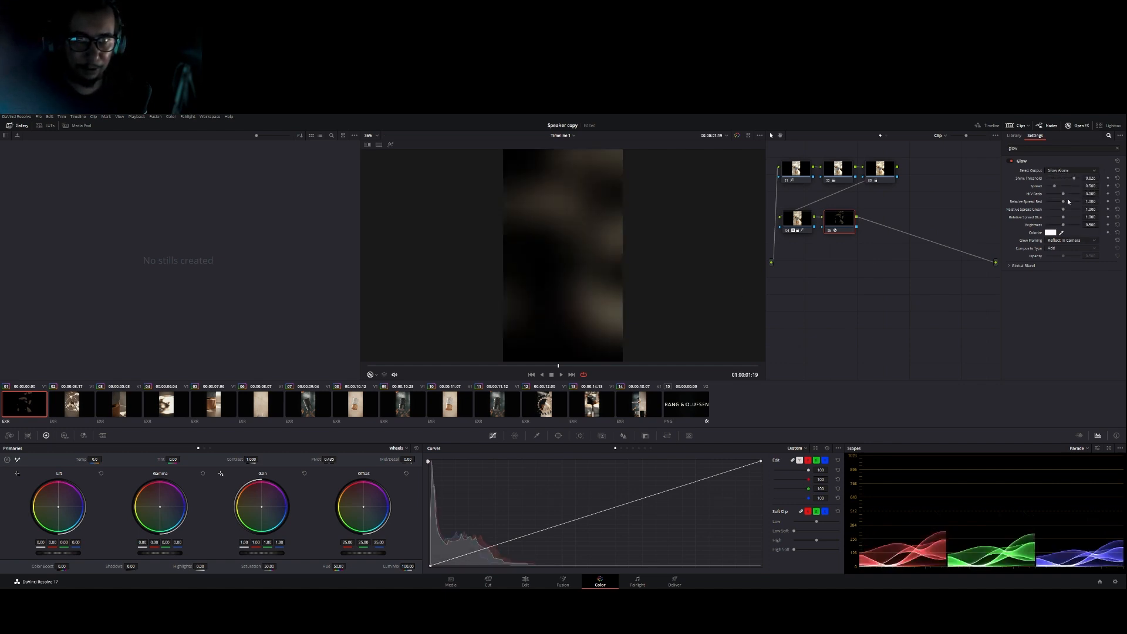
{"action": "left_click_drag", "start_coordinate": [1064, 226], "coordinate": [1084, 225]}
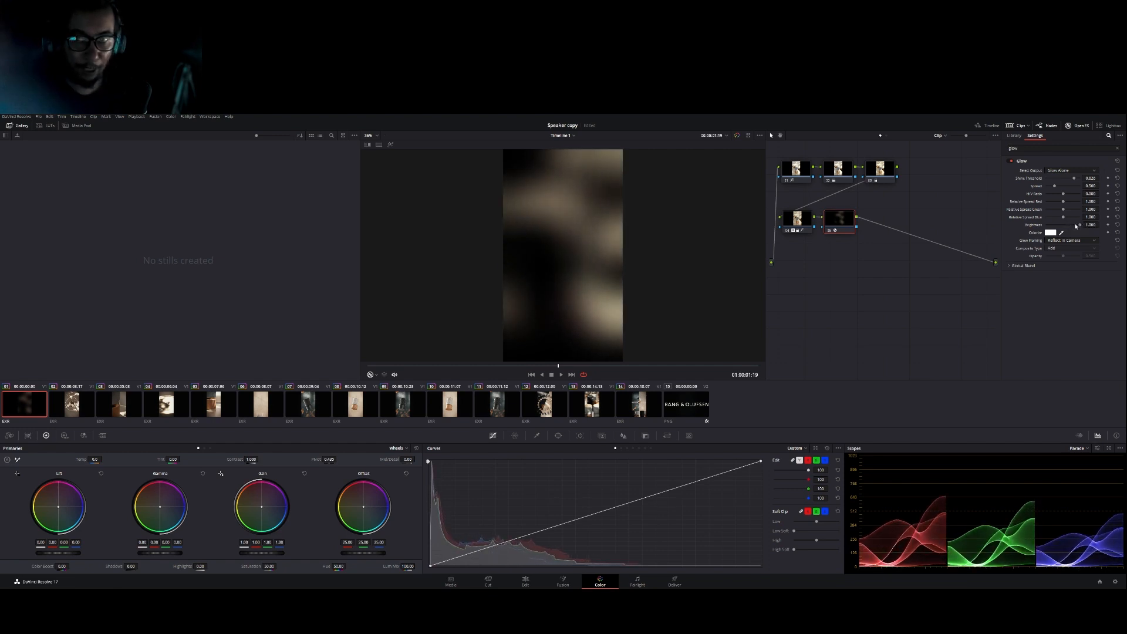
Step: Set the Glow output to Glowing Image and lower its opacity to about 0.40, checking the result full screen
{"action": "left_click", "coordinate": [1064, 172]}
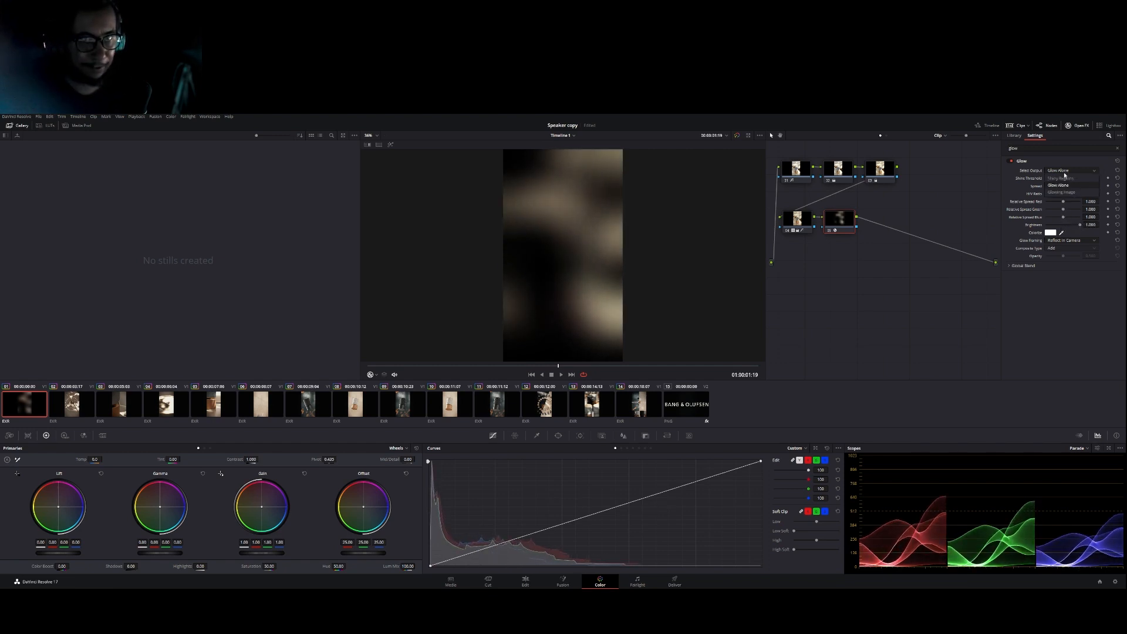
{"action": "left_click", "coordinate": [1062, 178]}
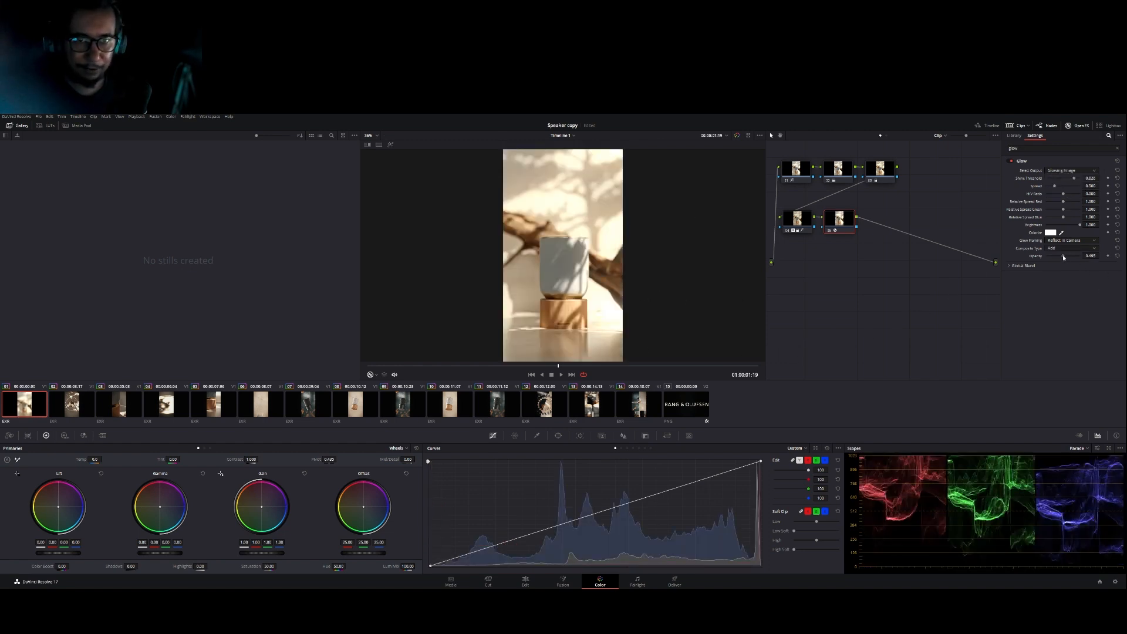
{"action": "left_click_drag", "start_coordinate": [1063, 257], "coordinate": [1061, 258]}
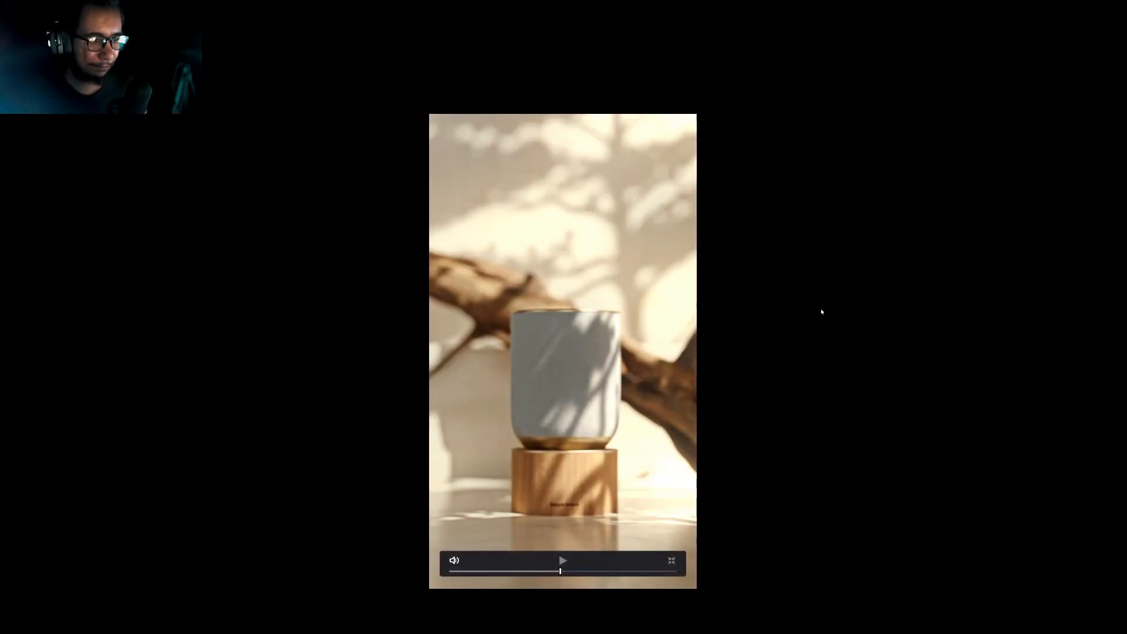
{"action": "key", "text": "Escape"}
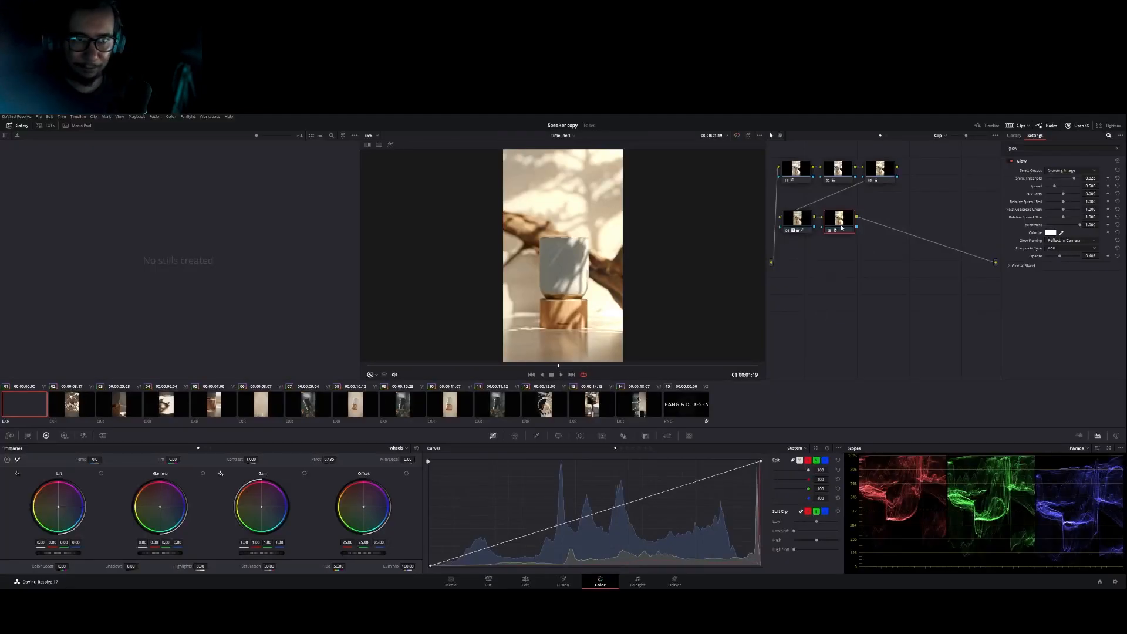
{"action": "left_click_drag", "start_coordinate": [841, 228], "coordinate": [839, 228]}
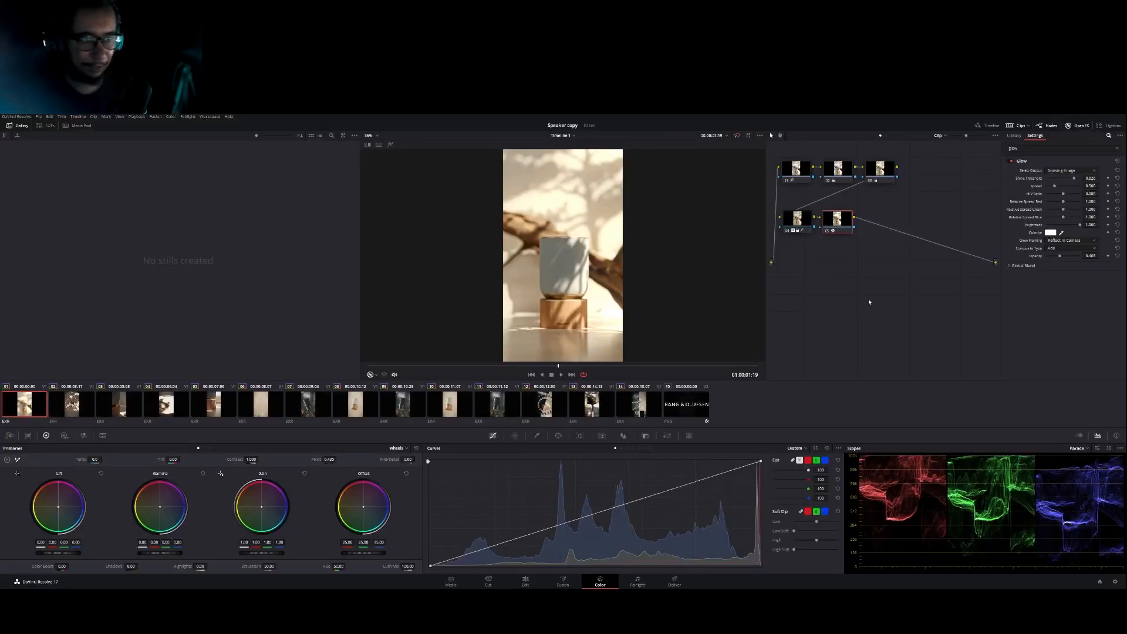
Step: Add a sixth serial node after the Glow node and apply the Film Grain effect to it
{"action": "key", "text": "alt+s"}
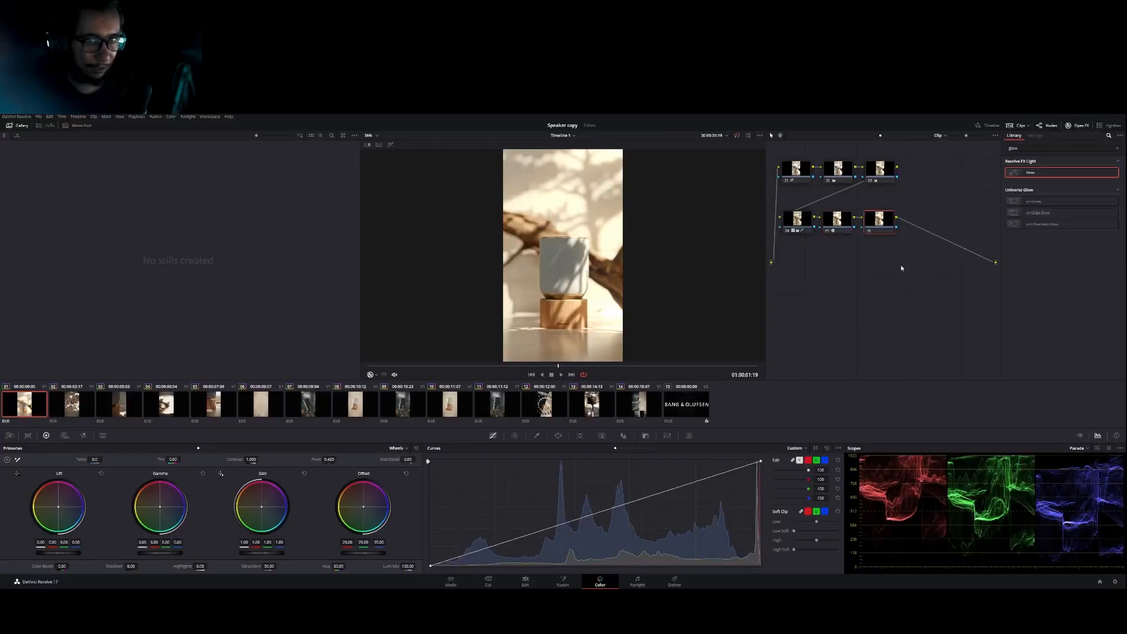
{"action": "left_click", "coordinate": [1029, 148]}
{"action": "key", "text": "ctrl+a"}
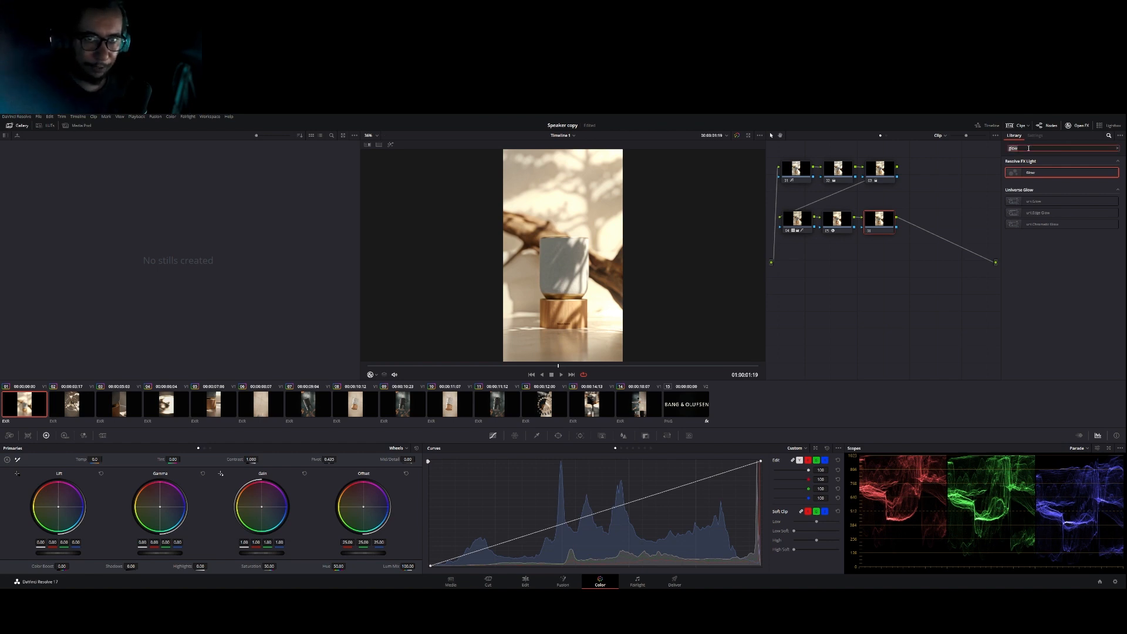
{"action": "key", "text": "BackSpace"}
{"action": "type", "text": "film"}
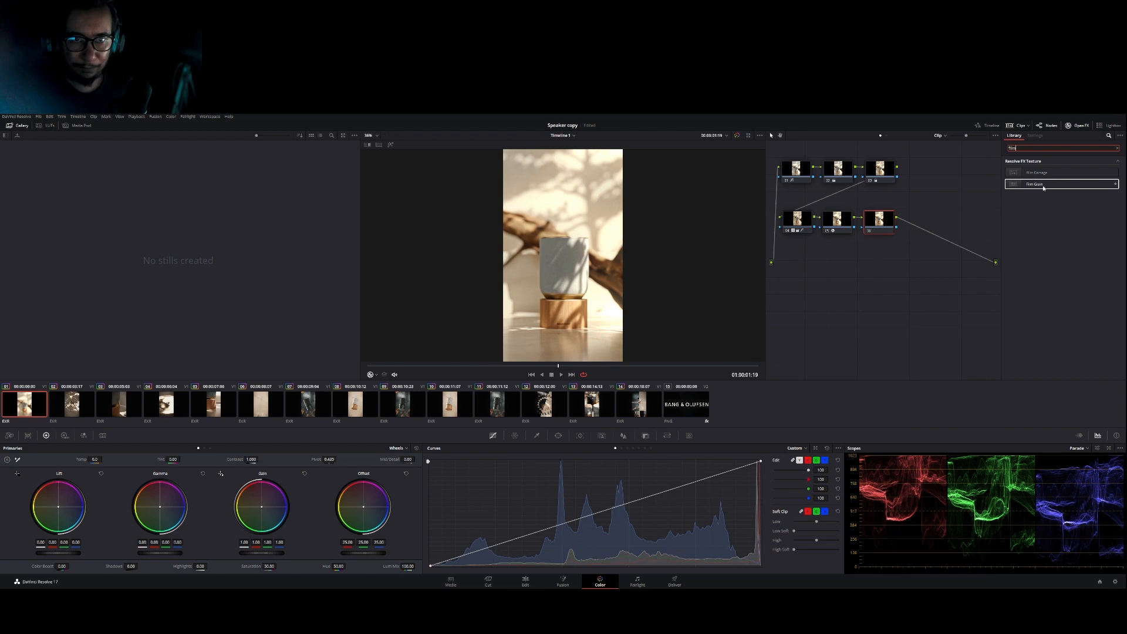
{"action": "left_click_drag", "start_coordinate": [1035, 184], "coordinate": [879, 222]}
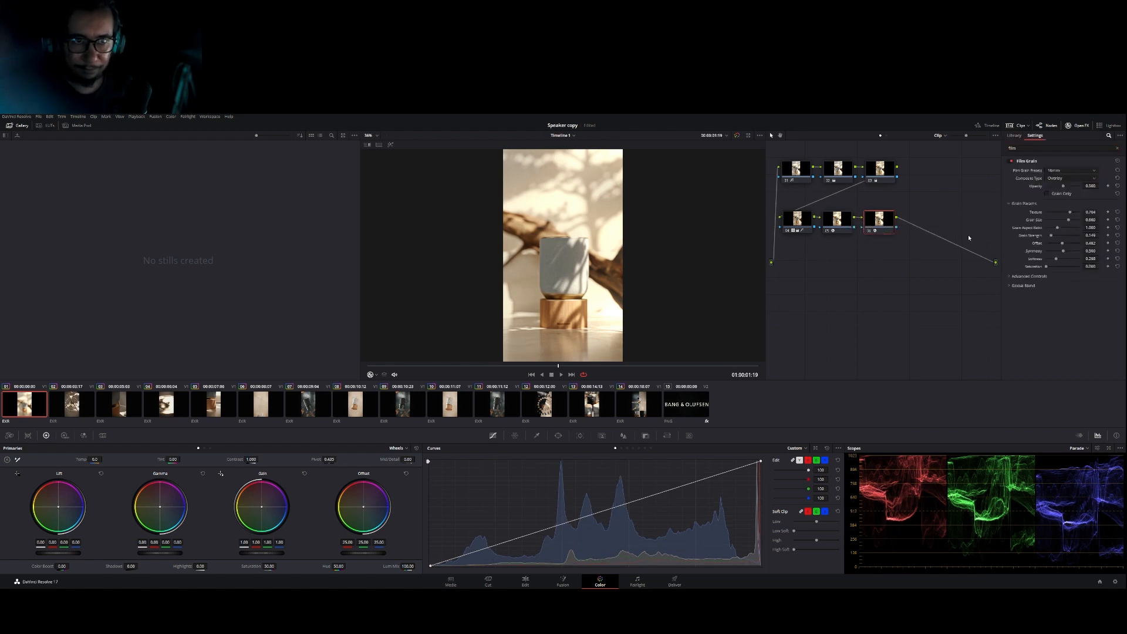
Step: Choose the 35mm film grain preset and raise its opacity to 0.713, checking the grain full screen
{"action": "left_click", "coordinate": [1062, 173]}
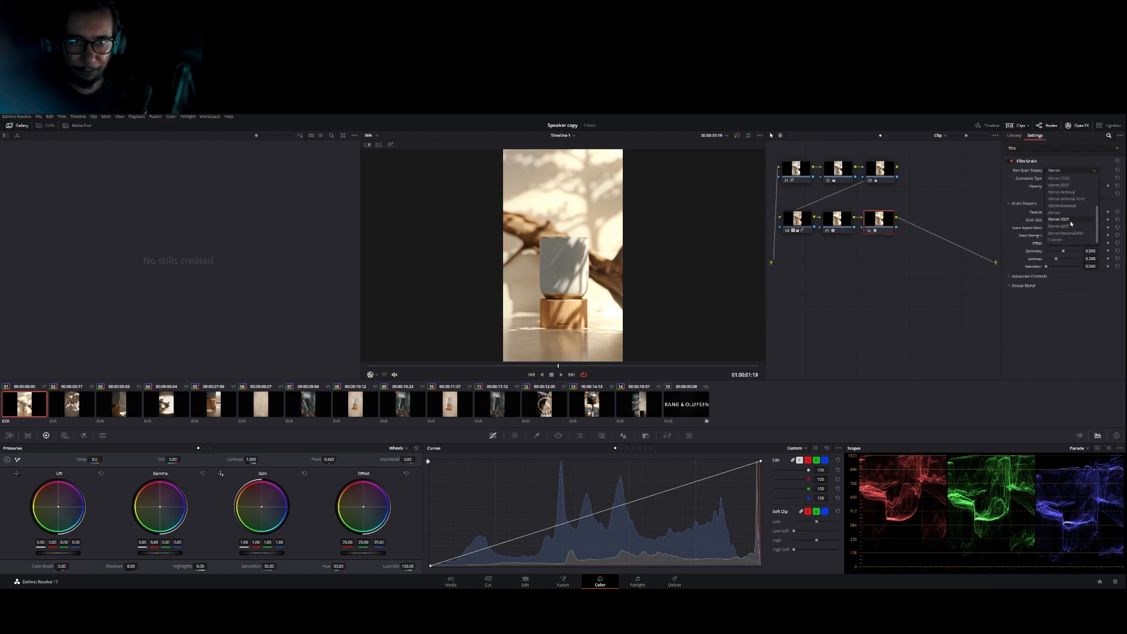
{"action": "left_click", "coordinate": [1064, 214]}
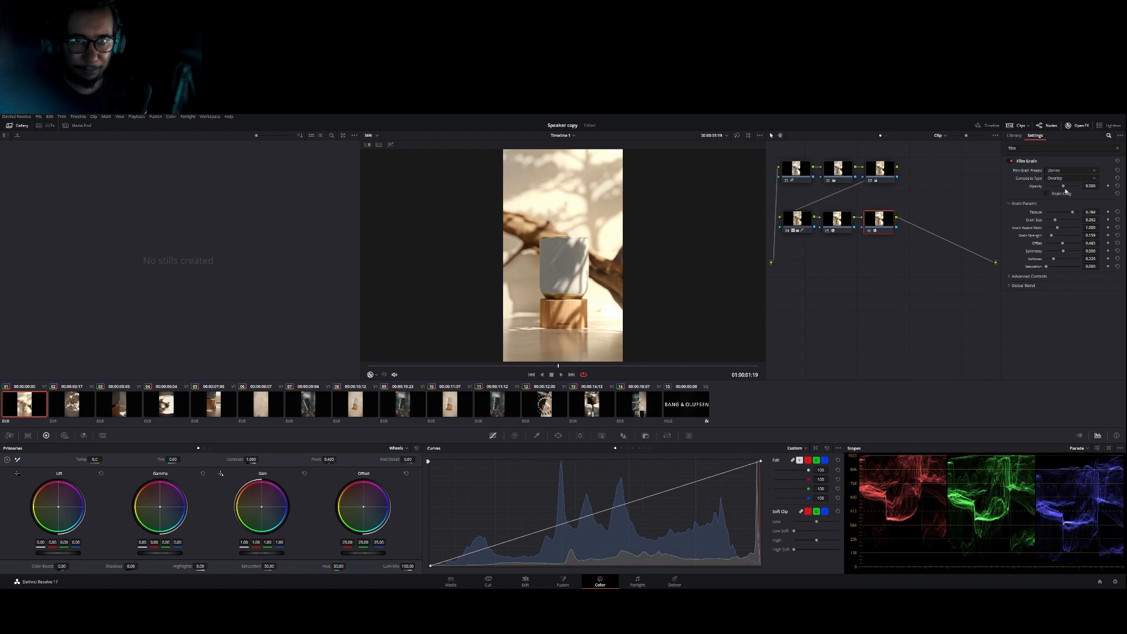
{"action": "left_click_drag", "start_coordinate": [1063, 186], "coordinate": [1071, 188]}
{"action": "key", "text": "ctrl+f"}
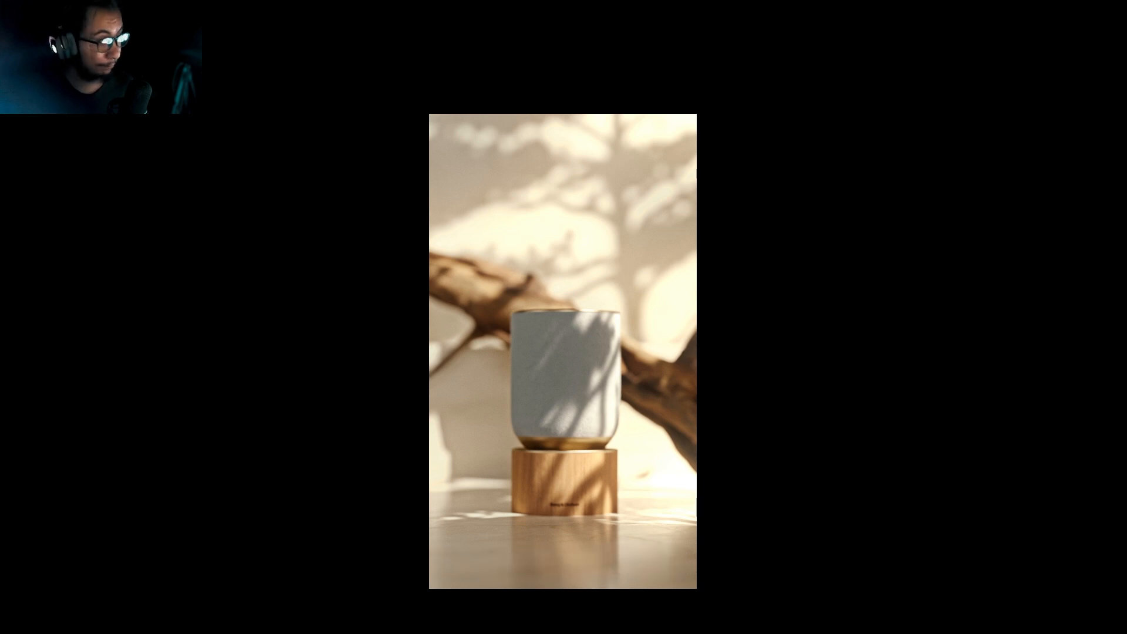
{"action": "key", "text": "Escape"}
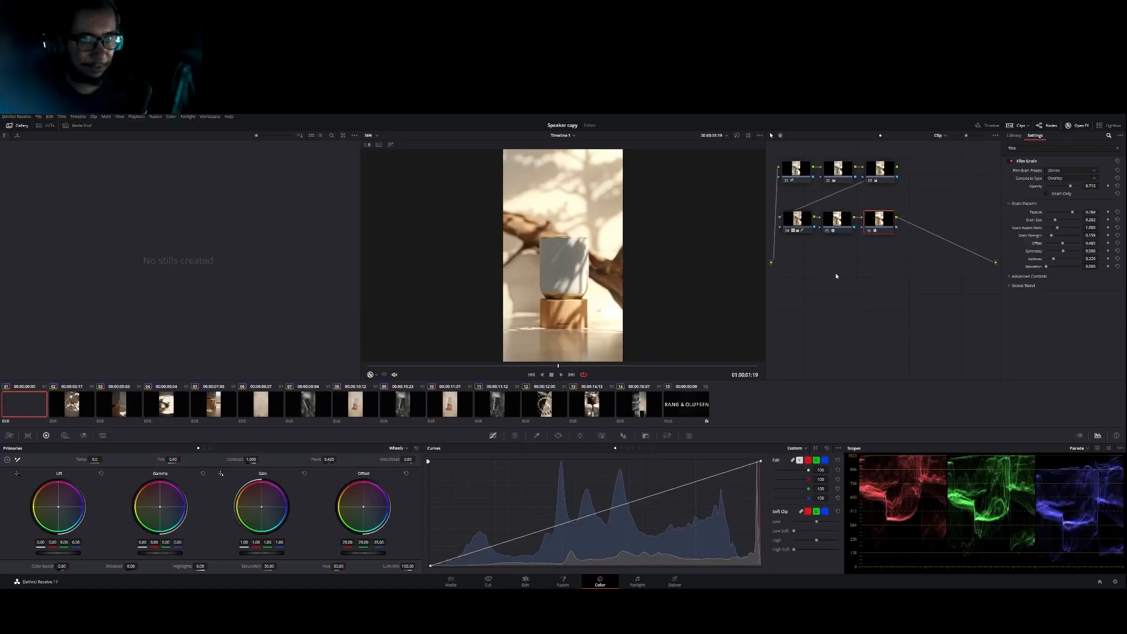
Step: Add a seventh serial node below the second row and give it an inverted oval window framing the speaker and its wooden base
{"action": "key", "text": "alt+s"}
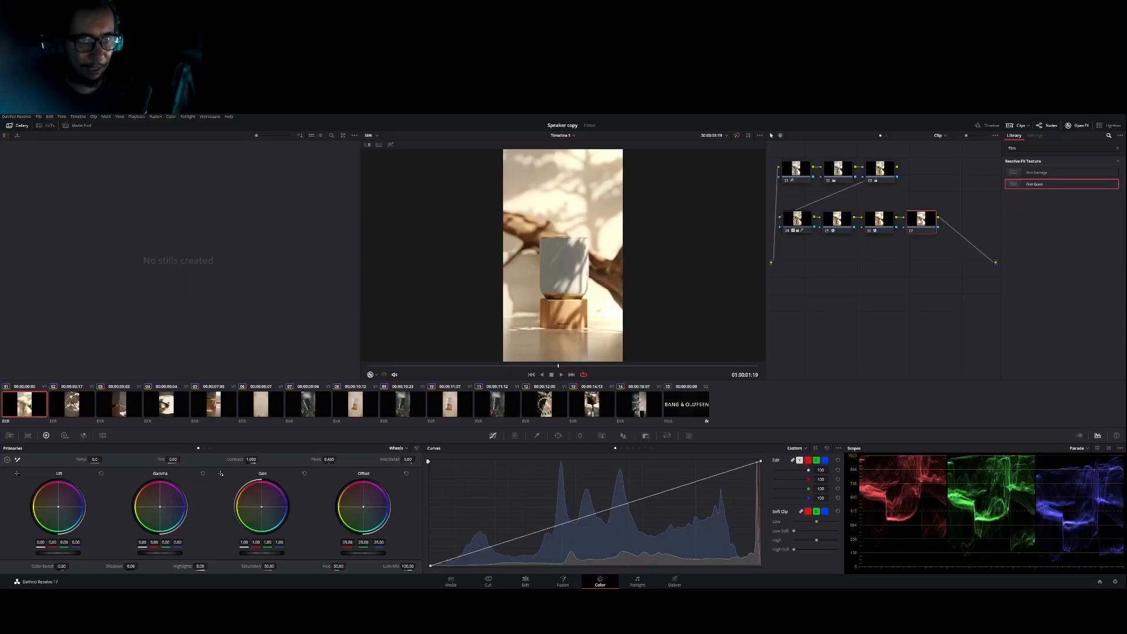
{"action": "left_click_drag", "start_coordinate": [921, 219], "coordinate": [799, 254]}
{"action": "left_click", "coordinate": [559, 436]}
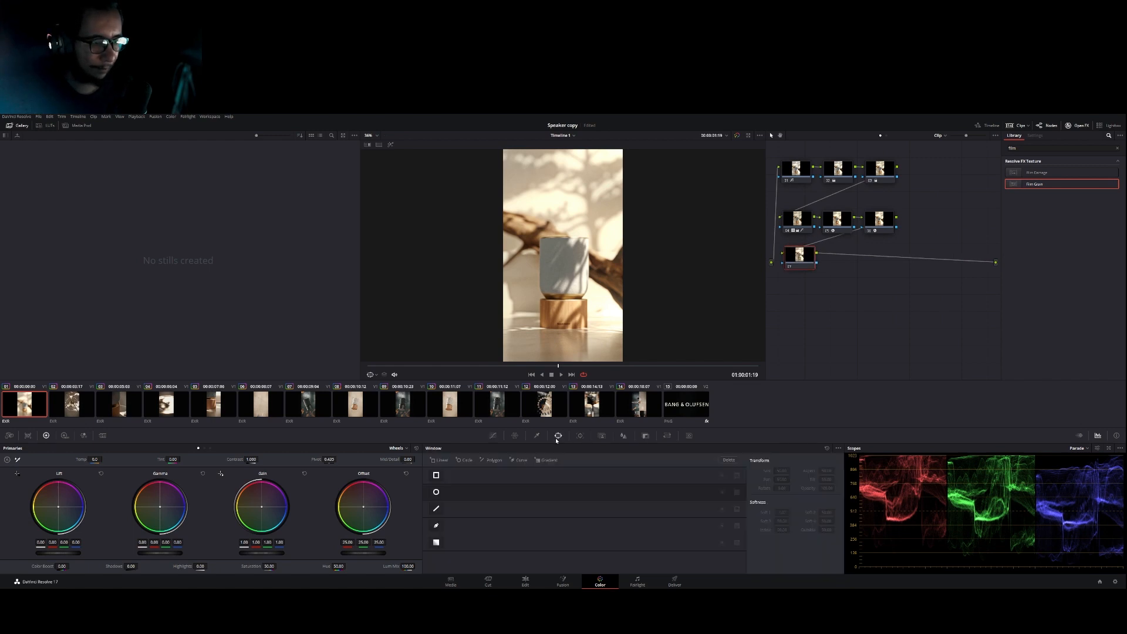
{"action": "left_click", "coordinate": [436, 492]}
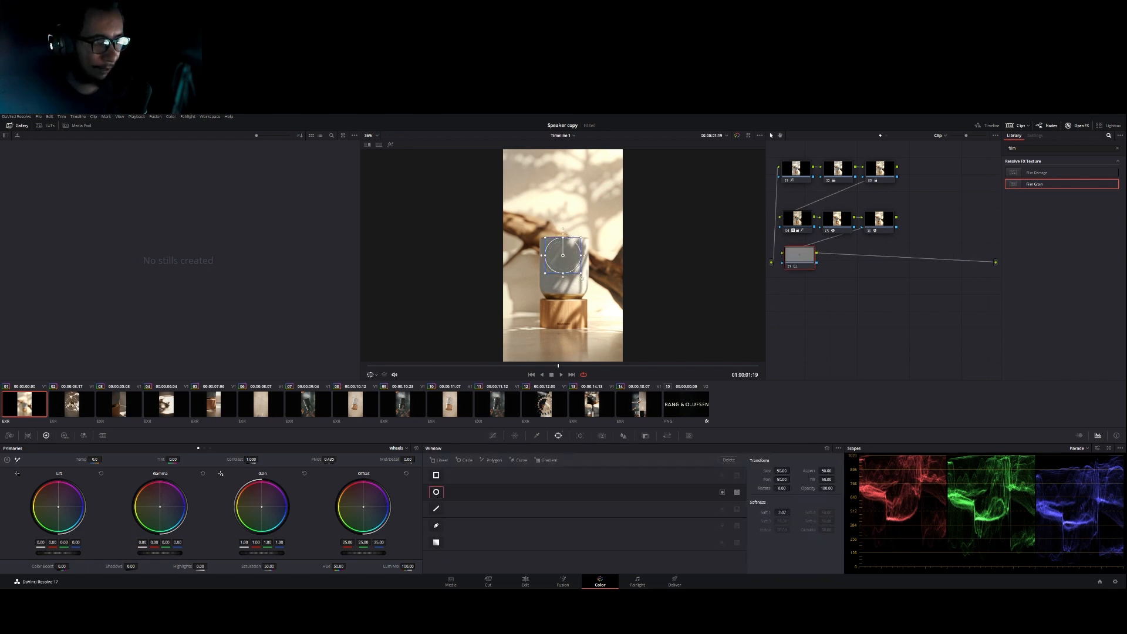
{"action": "left_click_drag", "start_coordinate": [582, 277], "coordinate": [618, 309]}
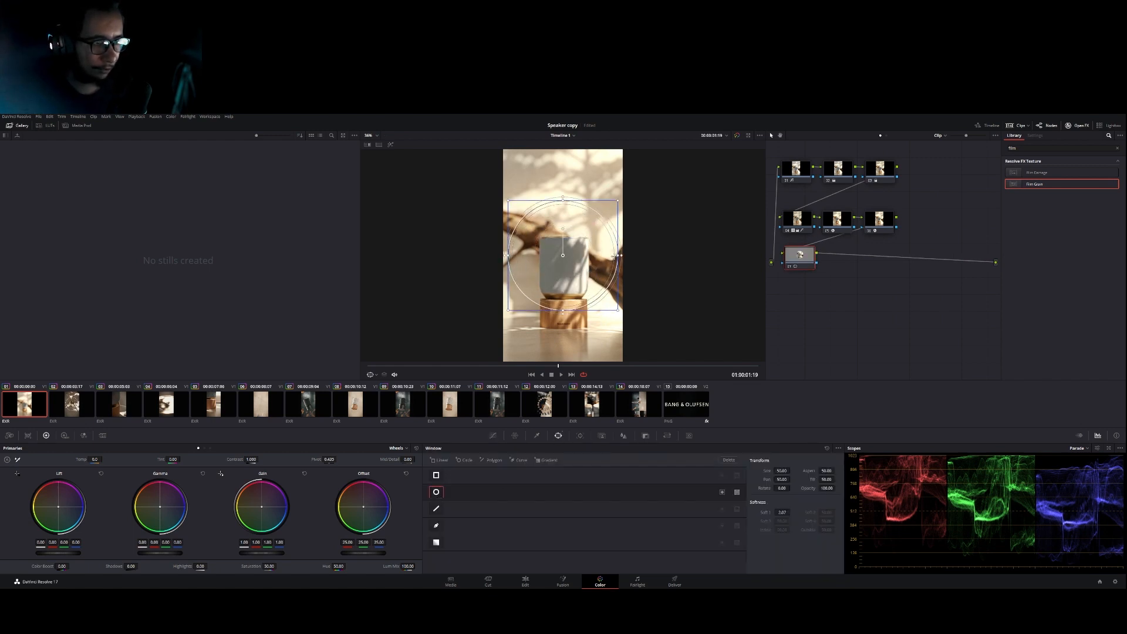
{"action": "left_click_drag", "start_coordinate": [618, 255], "coordinate": [608, 280]}
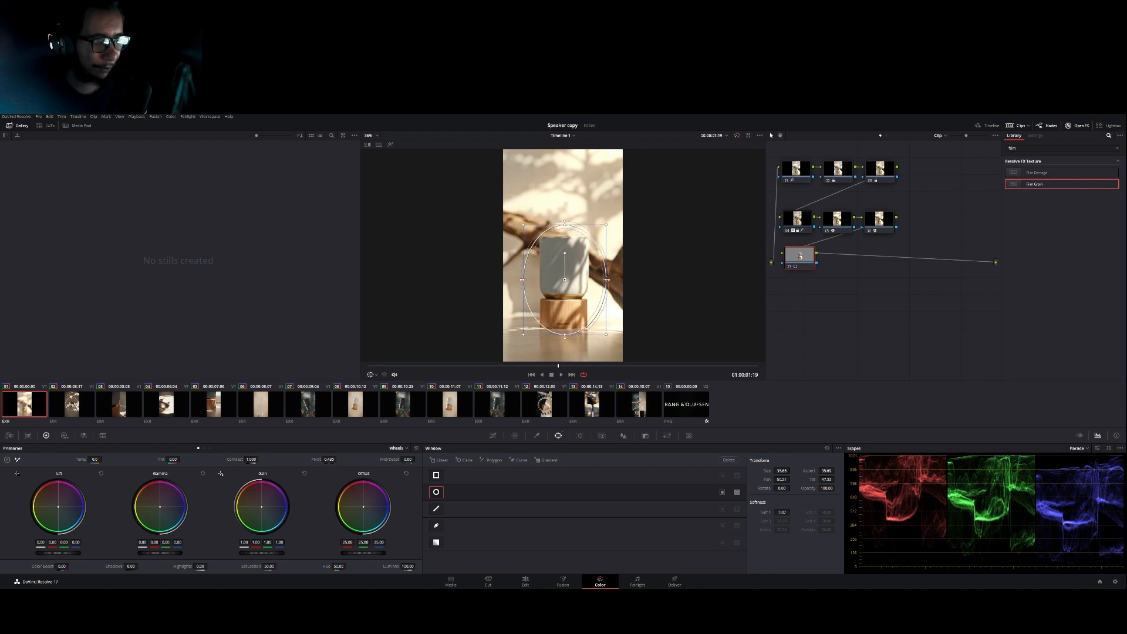
{"action": "left_click_drag", "start_coordinate": [565, 225], "coordinate": [565, 215]}
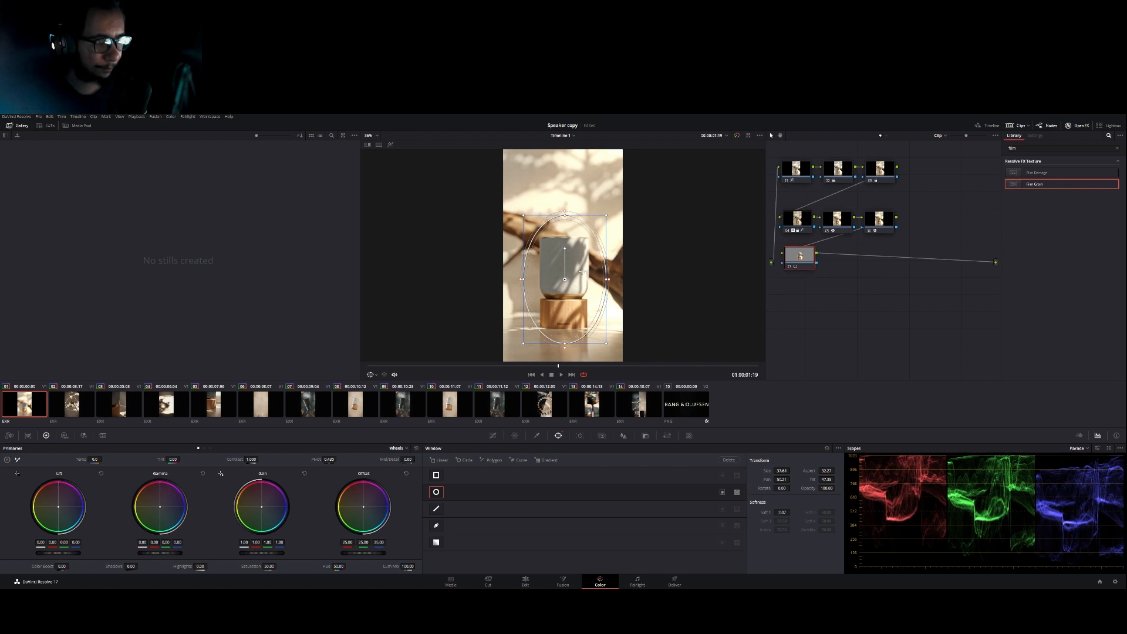
{"action": "left_click_drag", "start_coordinate": [582, 271], "coordinate": [581, 274]}
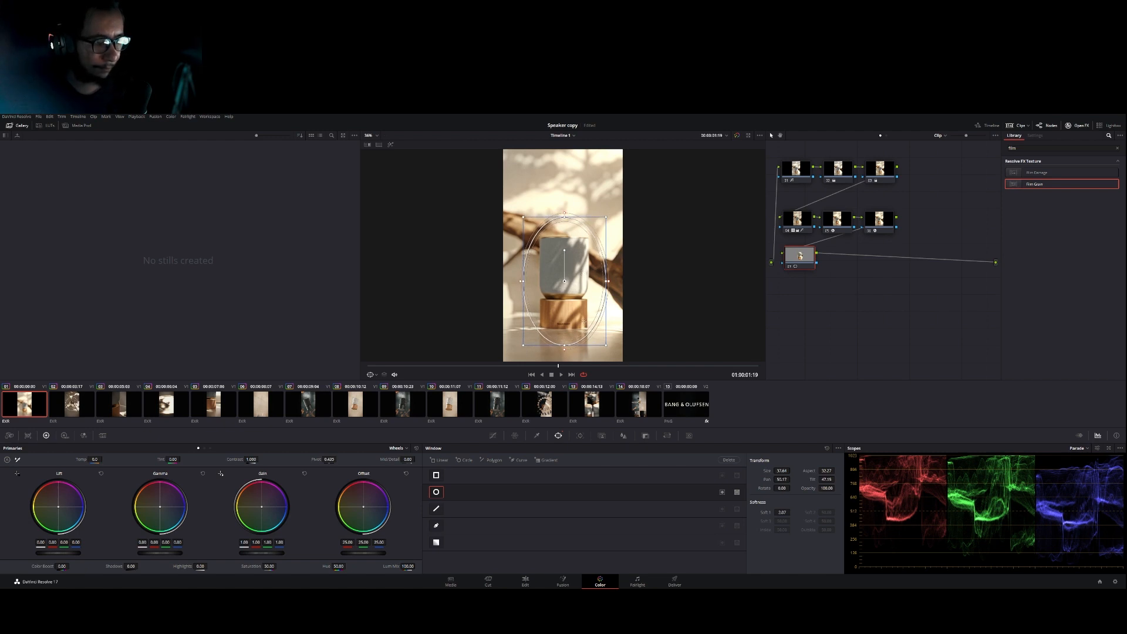
{"action": "left_click", "coordinate": [722, 494]}
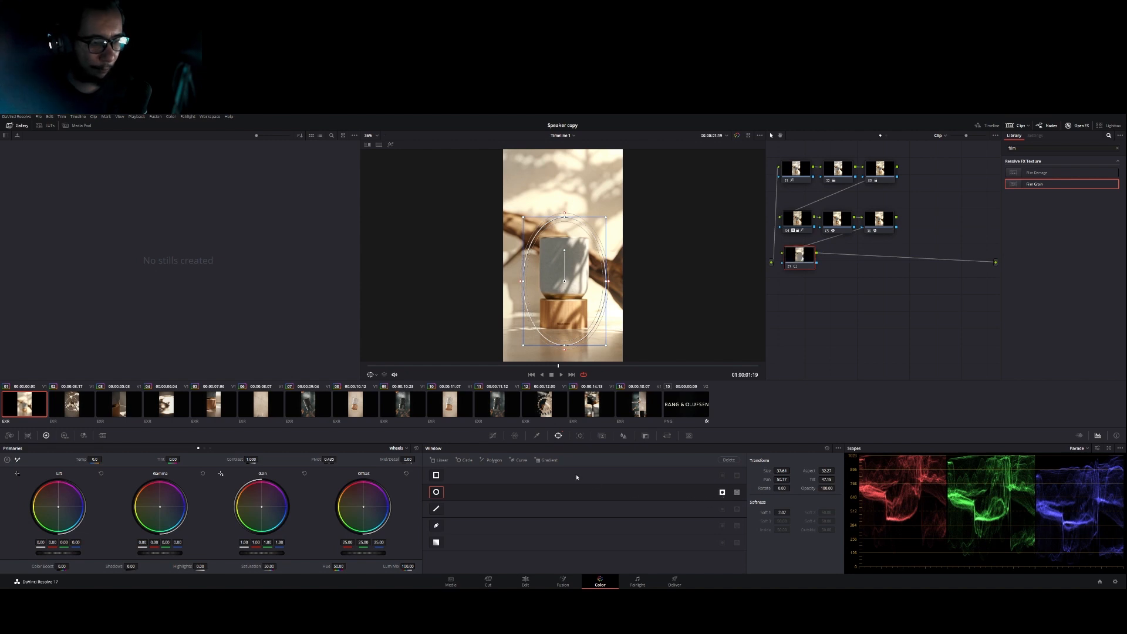
Step: Track the oval window backward and forward through the whole speaker clip
{"action": "left_click", "coordinate": [580, 436]}
{"action": "left_click", "coordinate": [441, 460]}
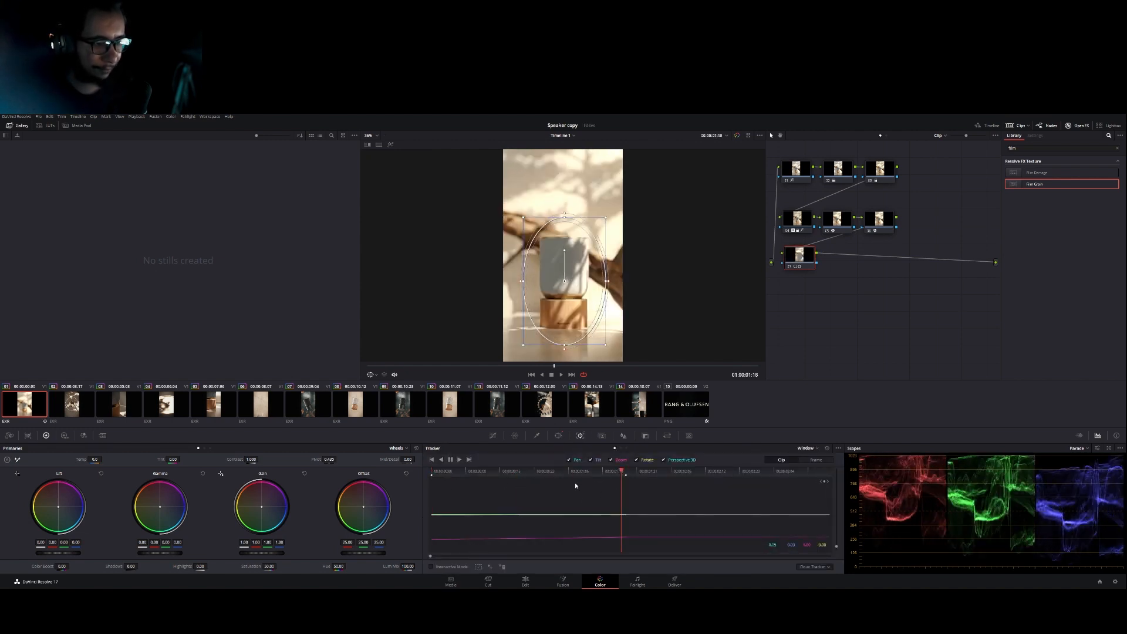
{"action": "key", "text": "ctrl+t"}
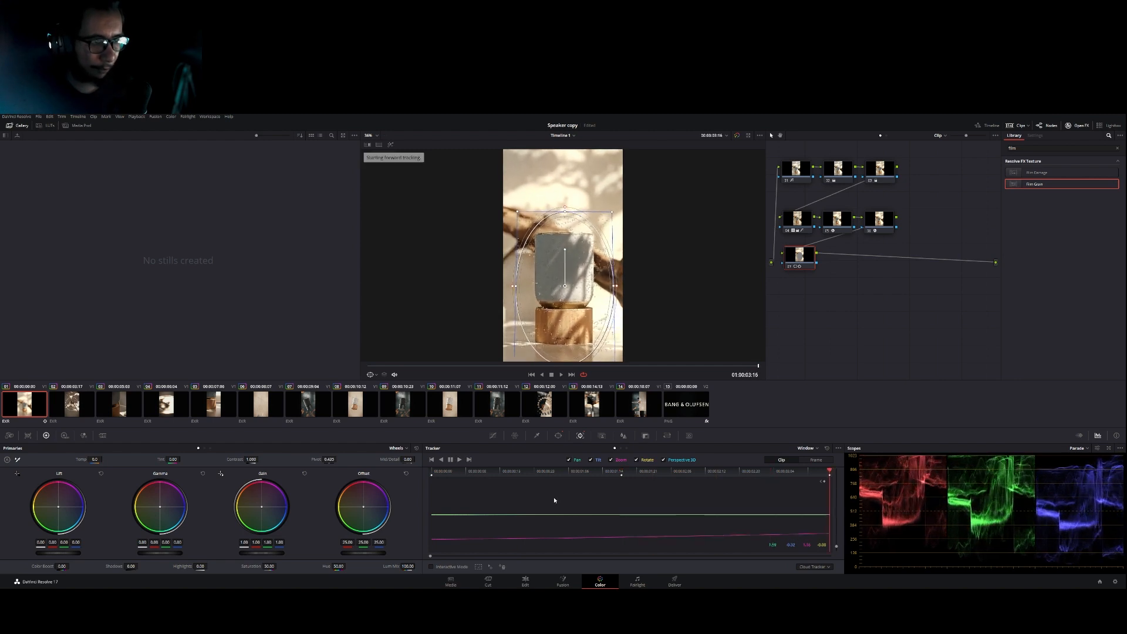
Step: Pull the curve's midtones down to darken the area around the speaker and soften the oval window's edge
{"action": "left_click", "coordinate": [492, 436]}
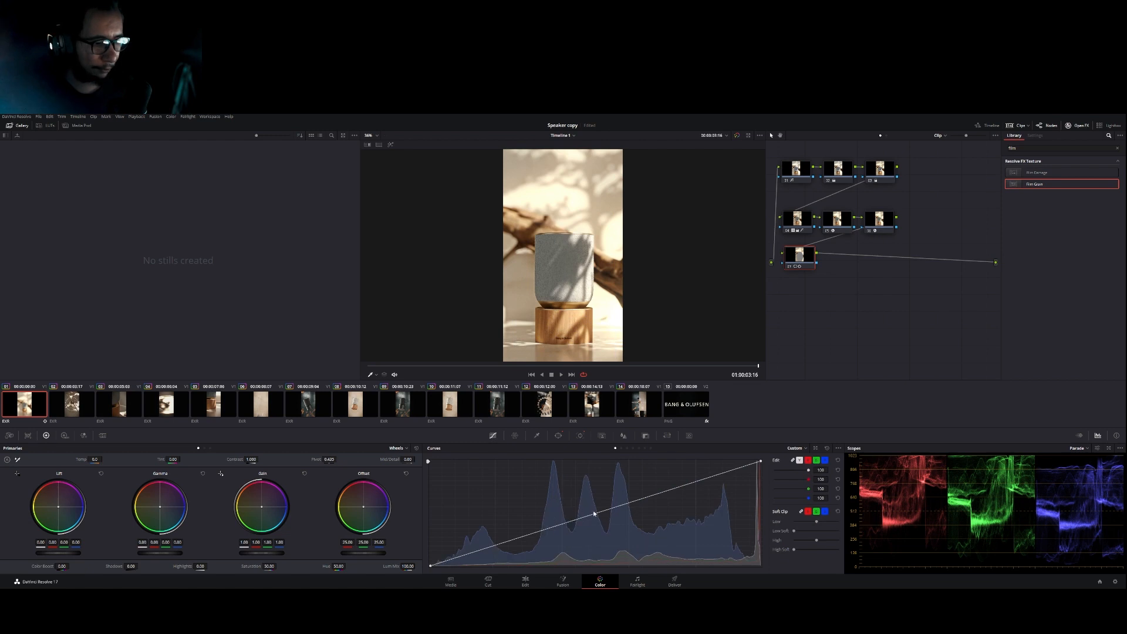
{"action": "left_click_drag", "start_coordinate": [595, 516], "coordinate": [613, 526]}
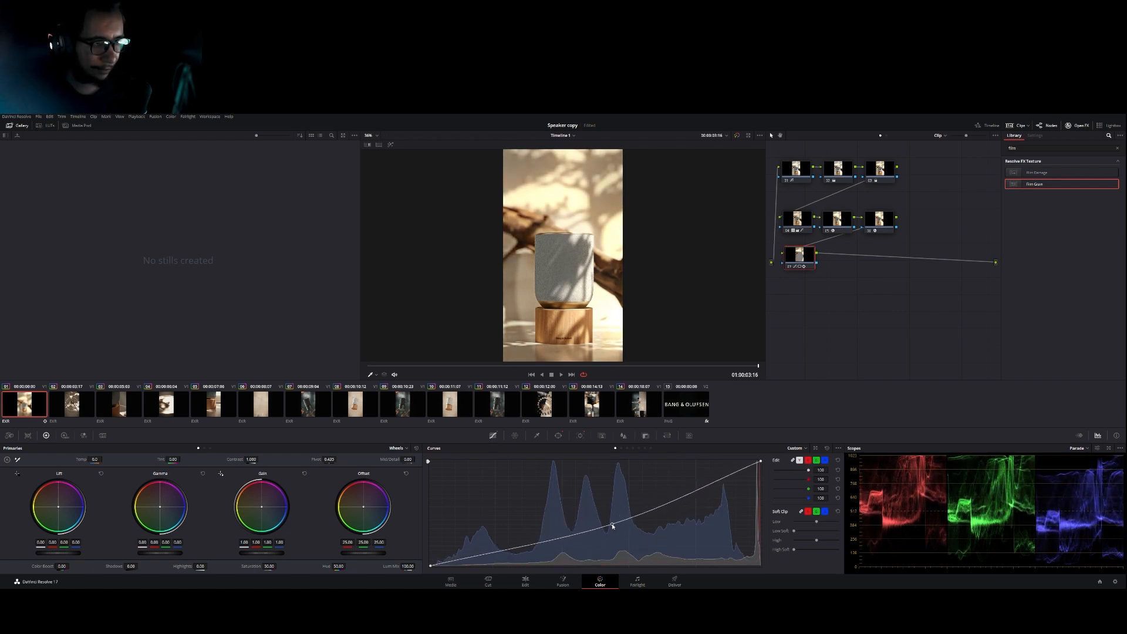
{"action": "left_click", "coordinate": [558, 436]}
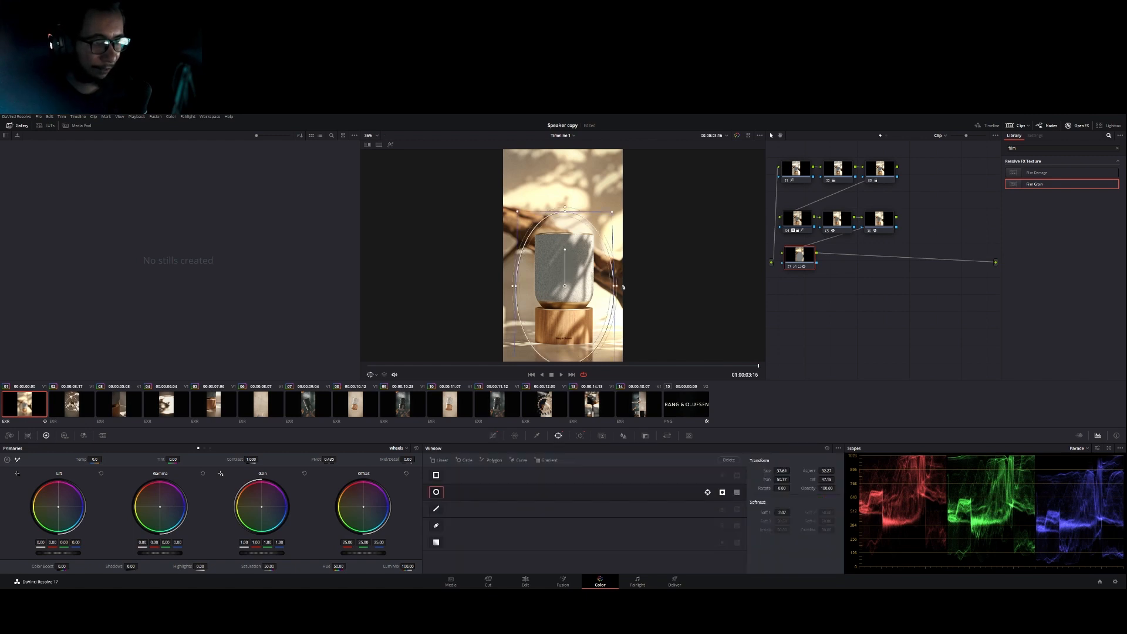
{"action": "left_click_drag", "start_coordinate": [618, 287], "coordinate": [627, 287]}
Step: Play the graded speaker clip full screen to review the tracked vignette
{"action": "key", "text": "space"}
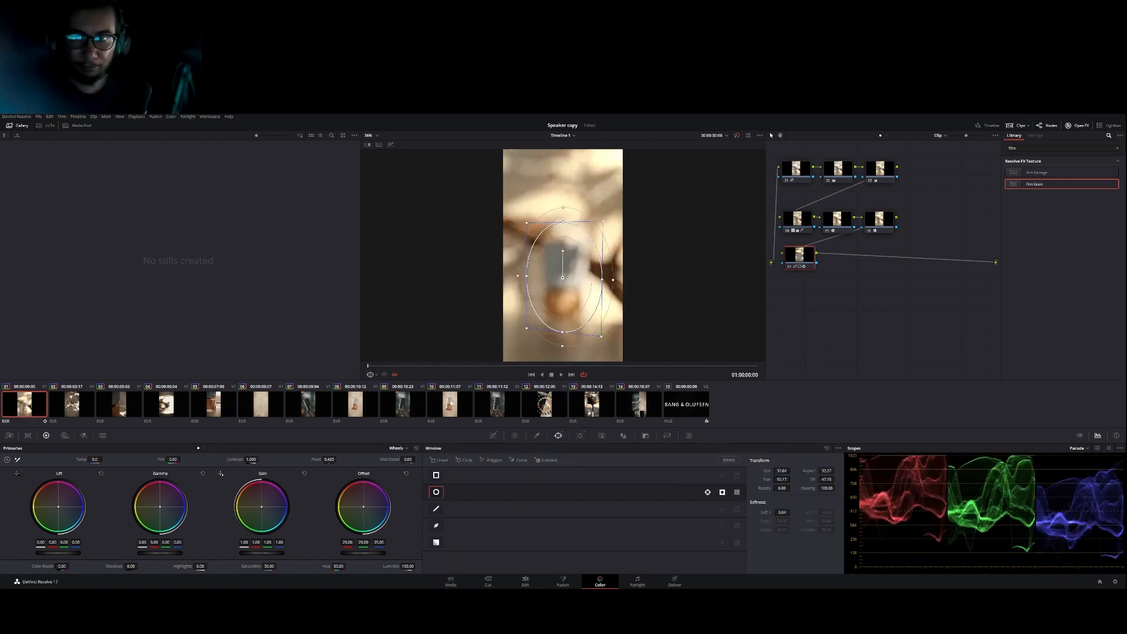
{"action": "key", "text": "ctrl+f"}
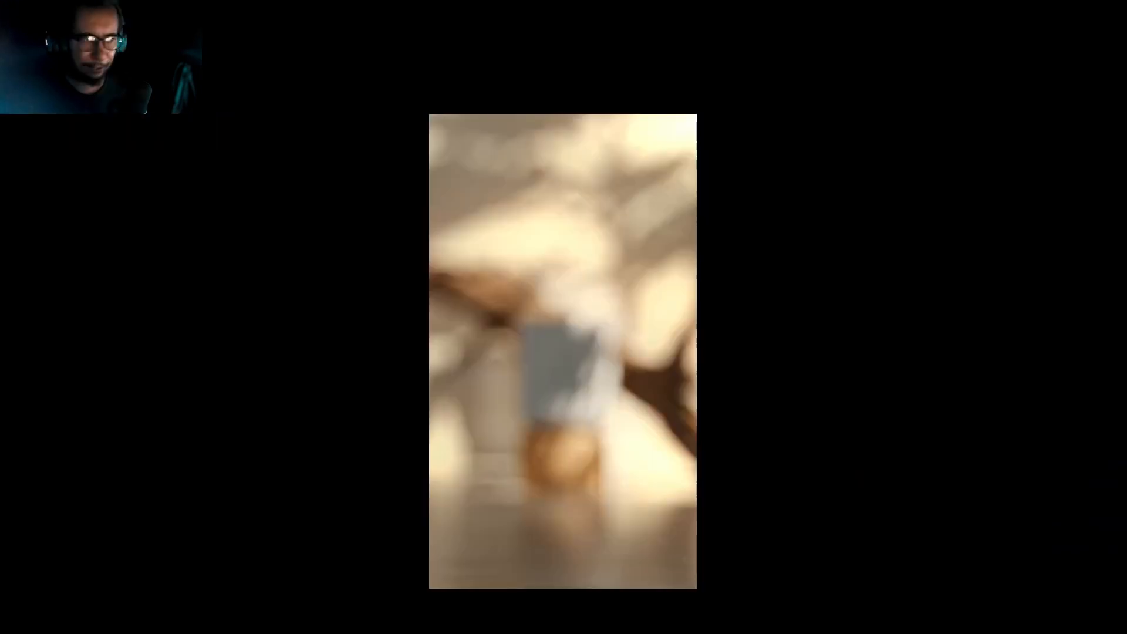
{"action": "key", "text": "space"}
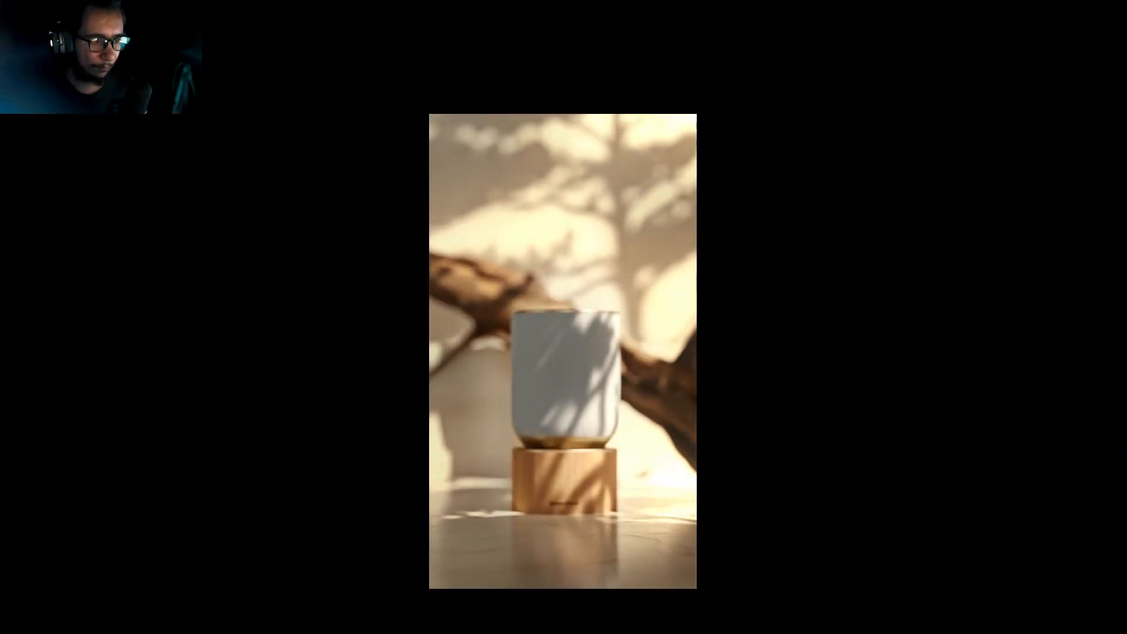